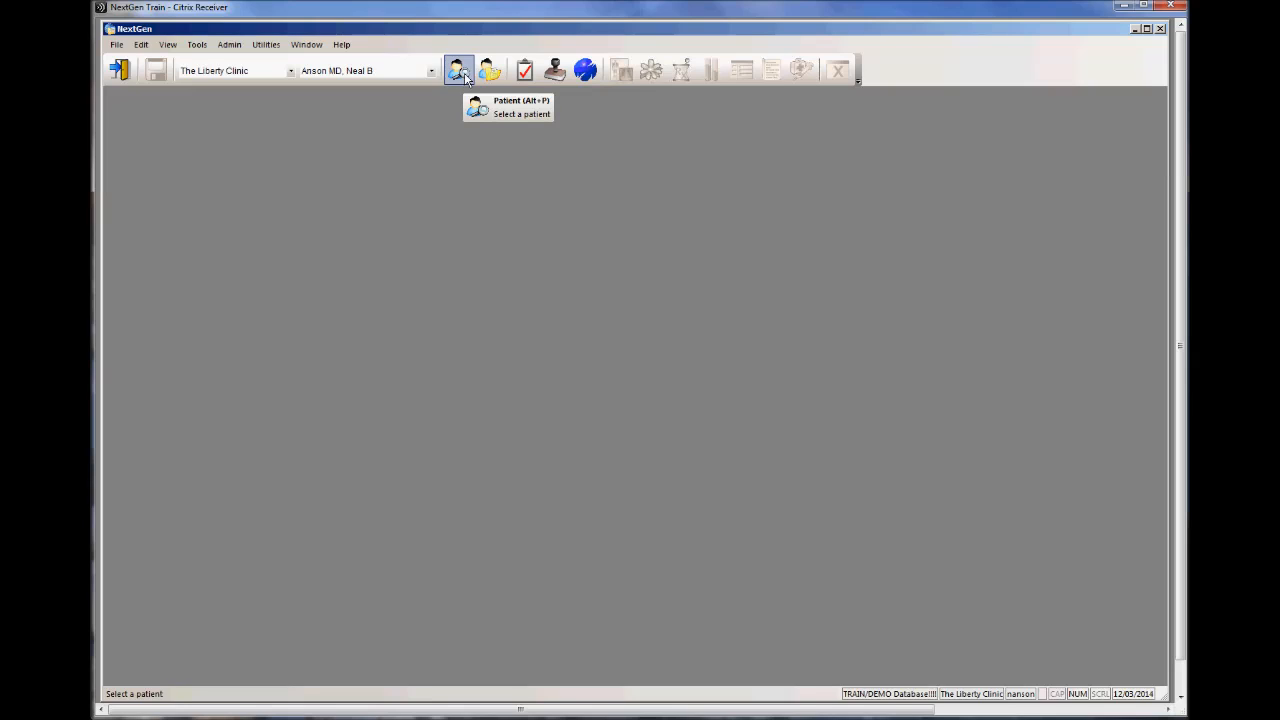
Step: Search for patients whose last name starts with Zz and open the chart of the fourth matching record
{"action": "left_click", "coordinate": [464, 75]}
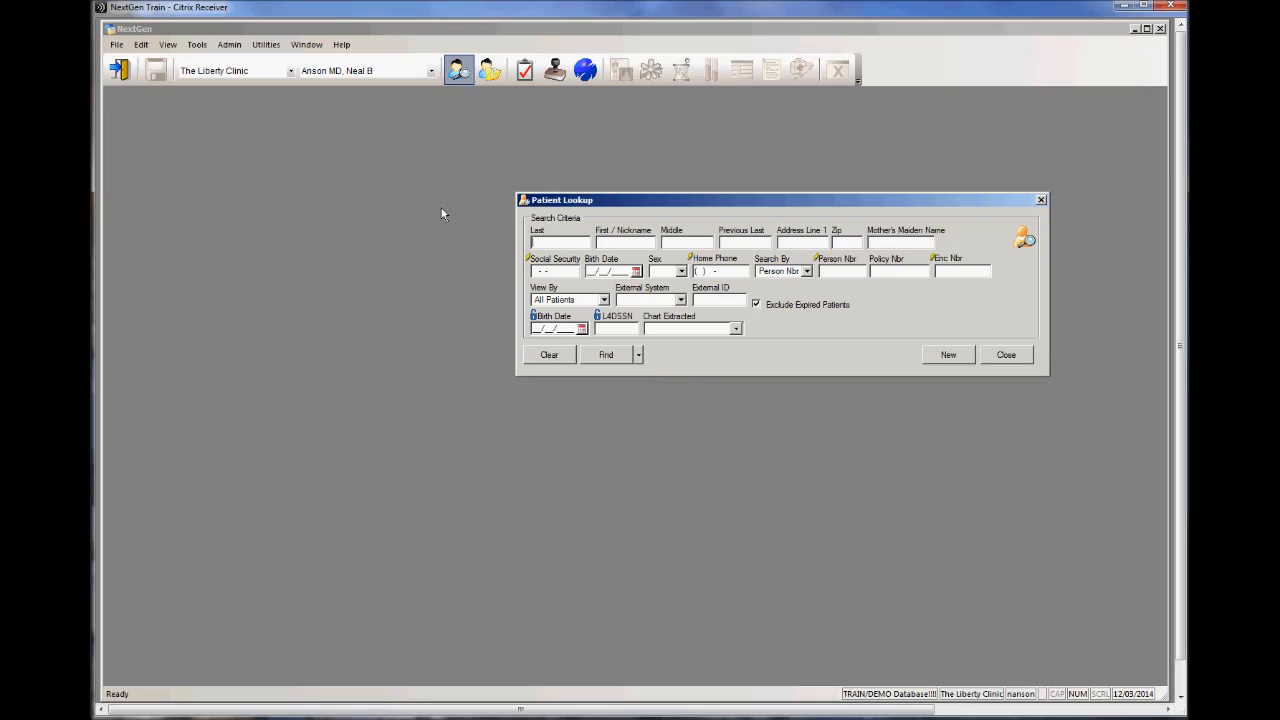
{"action": "type", "text": "Zz"}
{"action": "key", "text": "Return"}
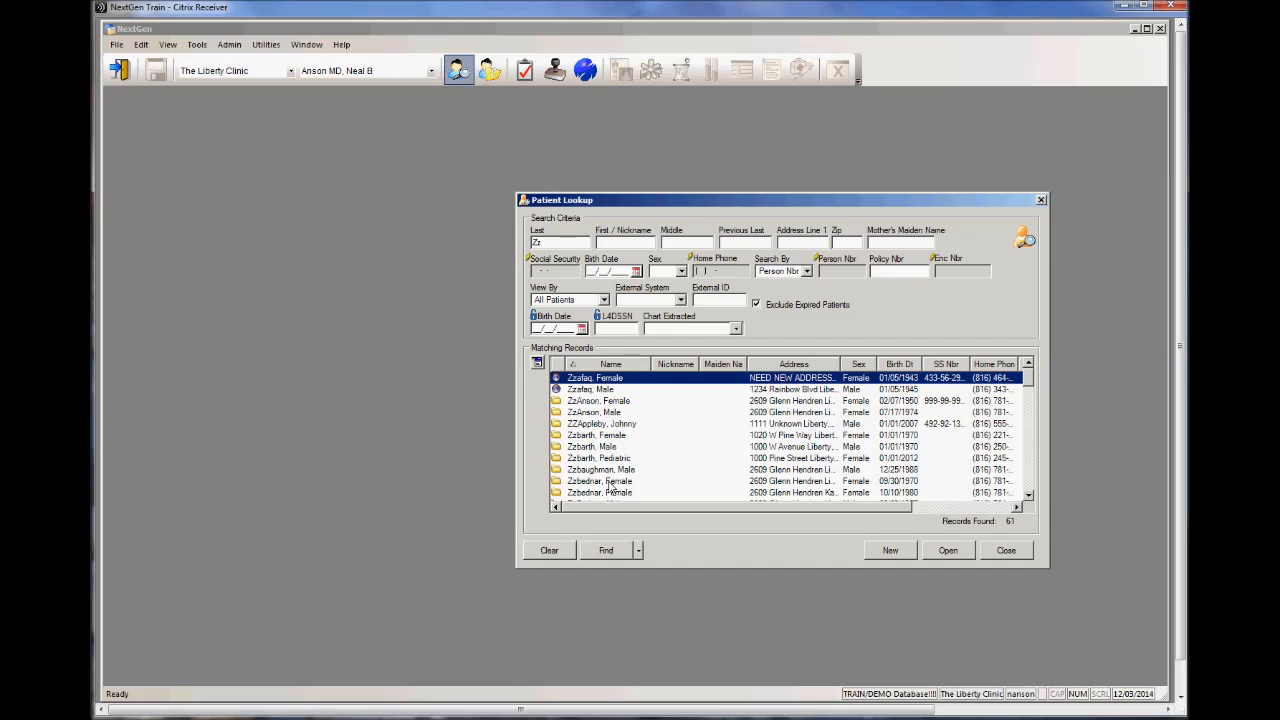
{"action": "double_click", "coordinate": [597, 413]}
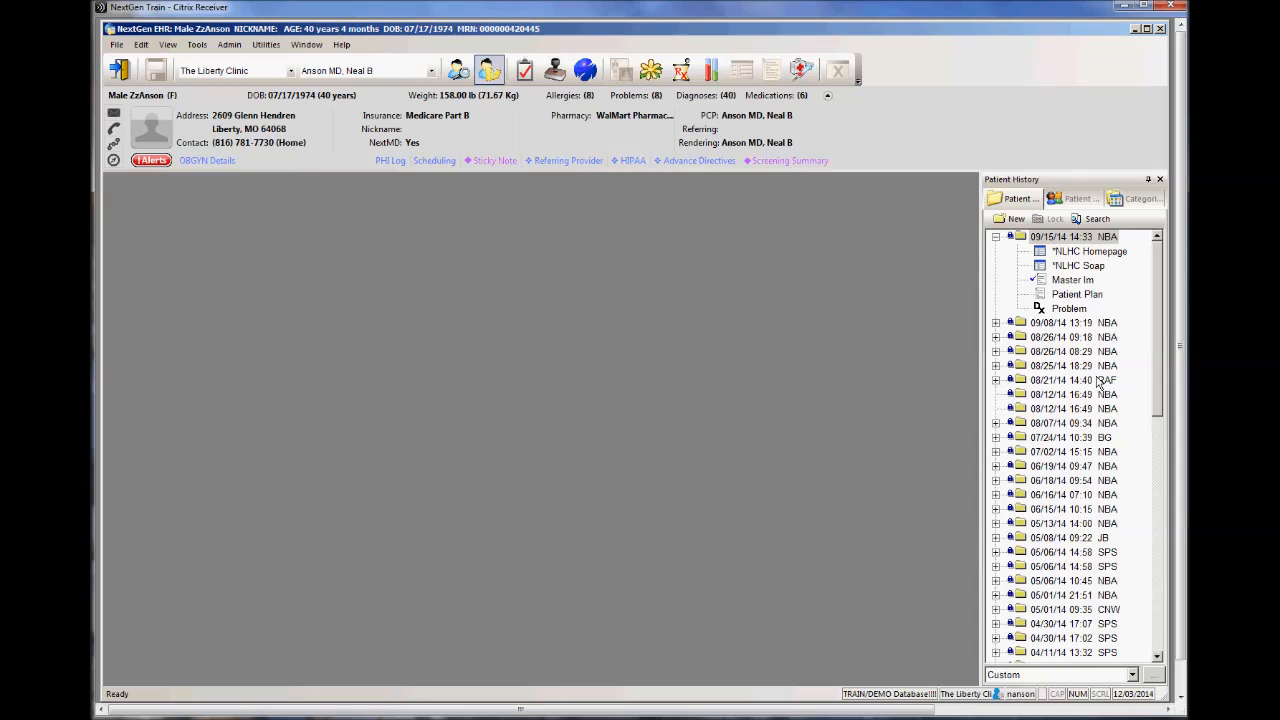
Step: Create a new encounter for the patient and start a Medical Question communication from its telephone call template
{"action": "left_click", "coordinate": [1015, 220]}
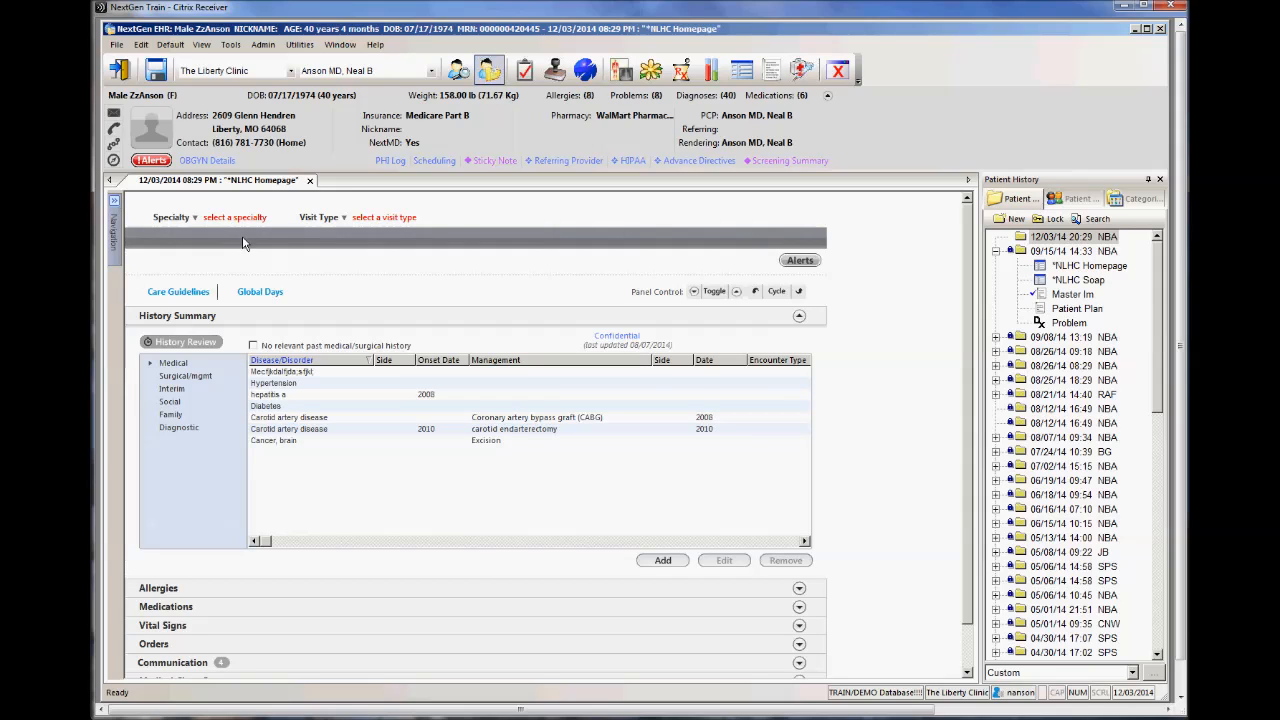
{"action": "left_click", "coordinate": [115, 131]}
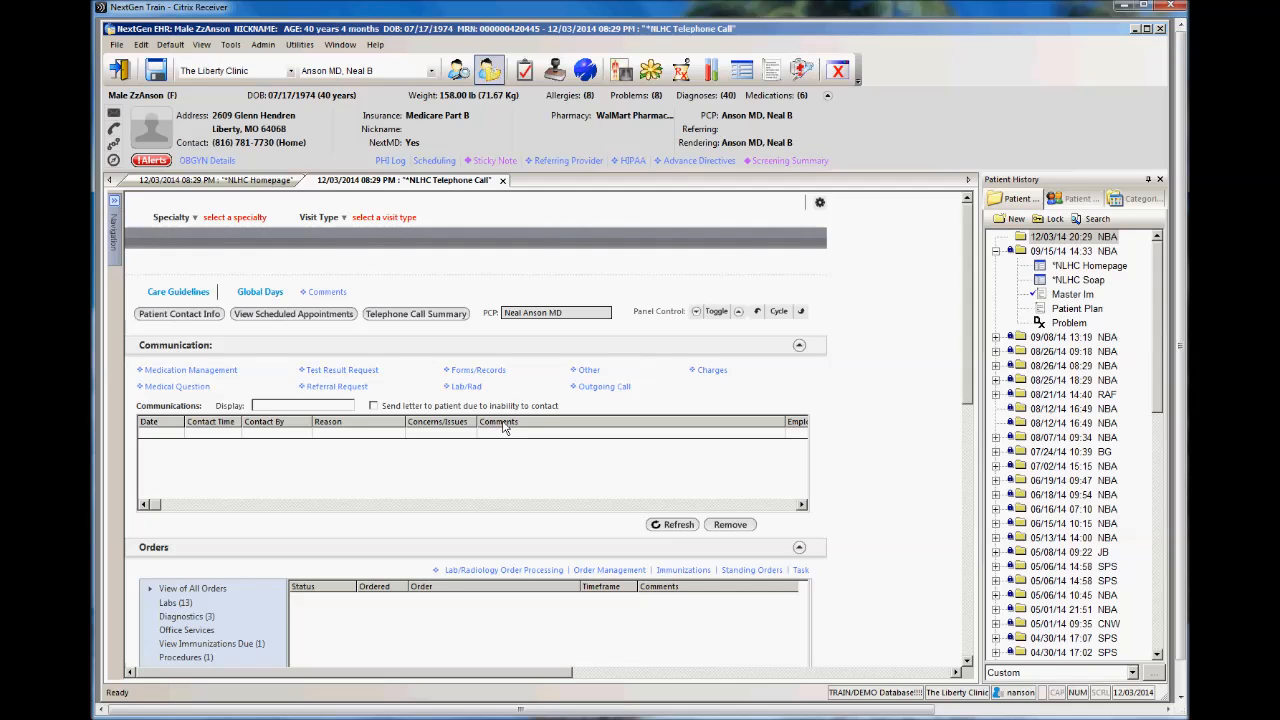
{"action": "left_click", "coordinate": [188, 394]}
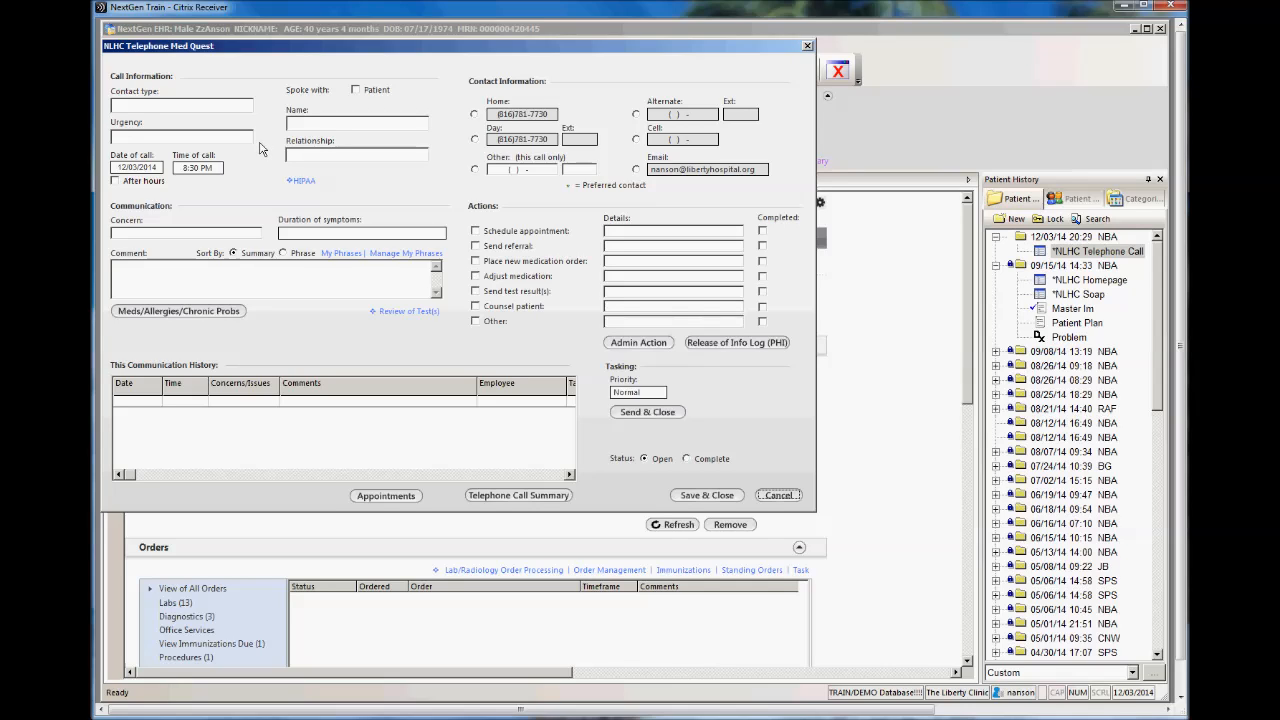
Step: Record the call information with contact type Incoming Call, urgency by 5 p.m., and the patient as the person spoken with
{"action": "left_click", "coordinate": [172, 106]}
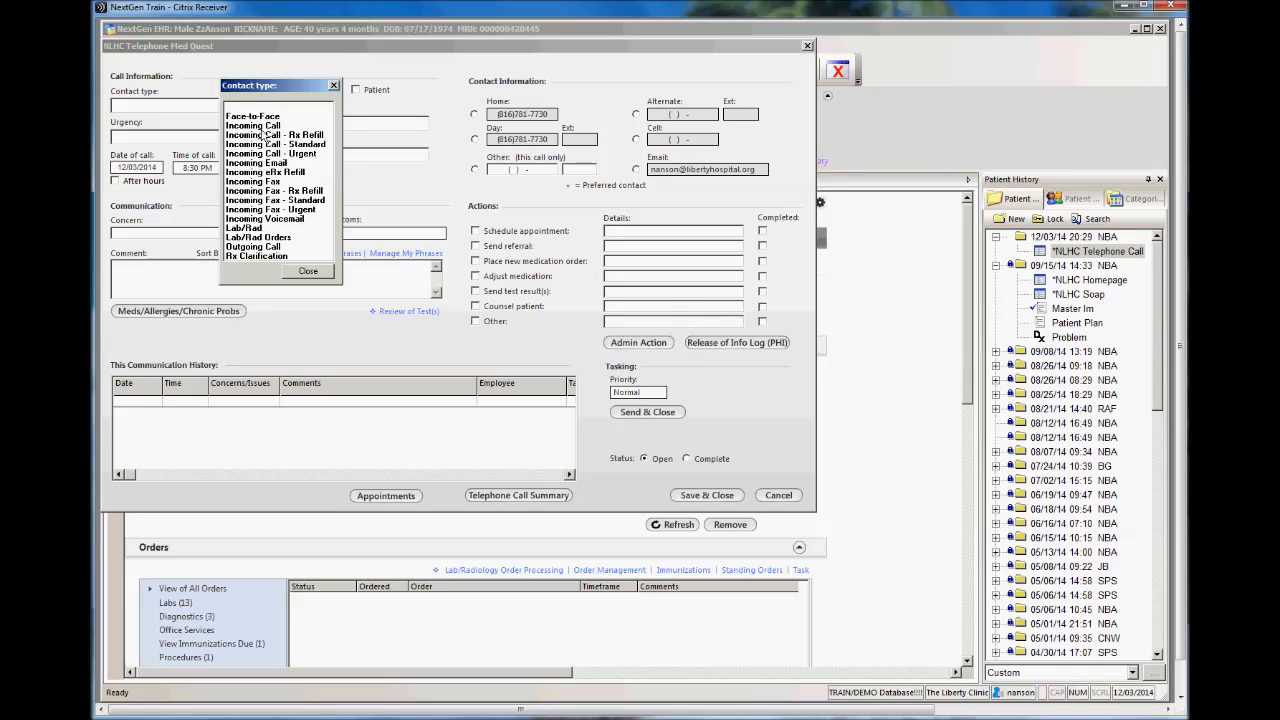
{"action": "double_click", "coordinate": [264, 126]}
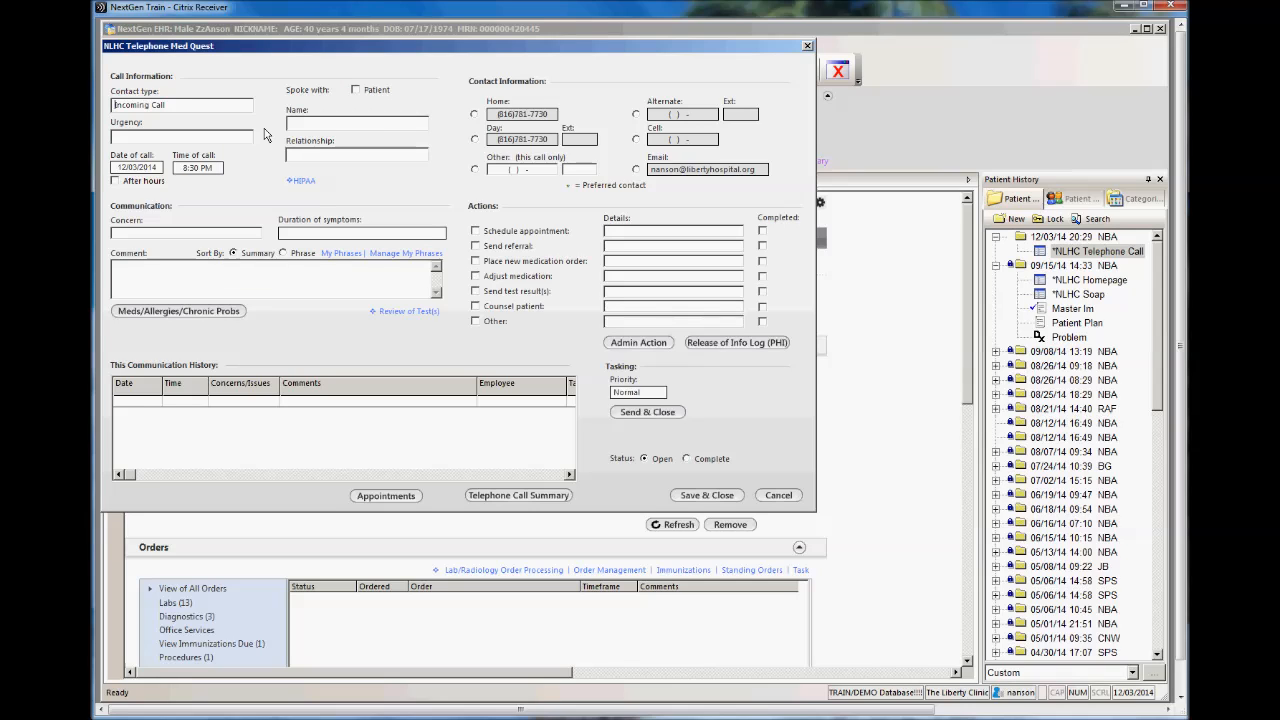
{"action": "left_click", "coordinate": [235, 137]}
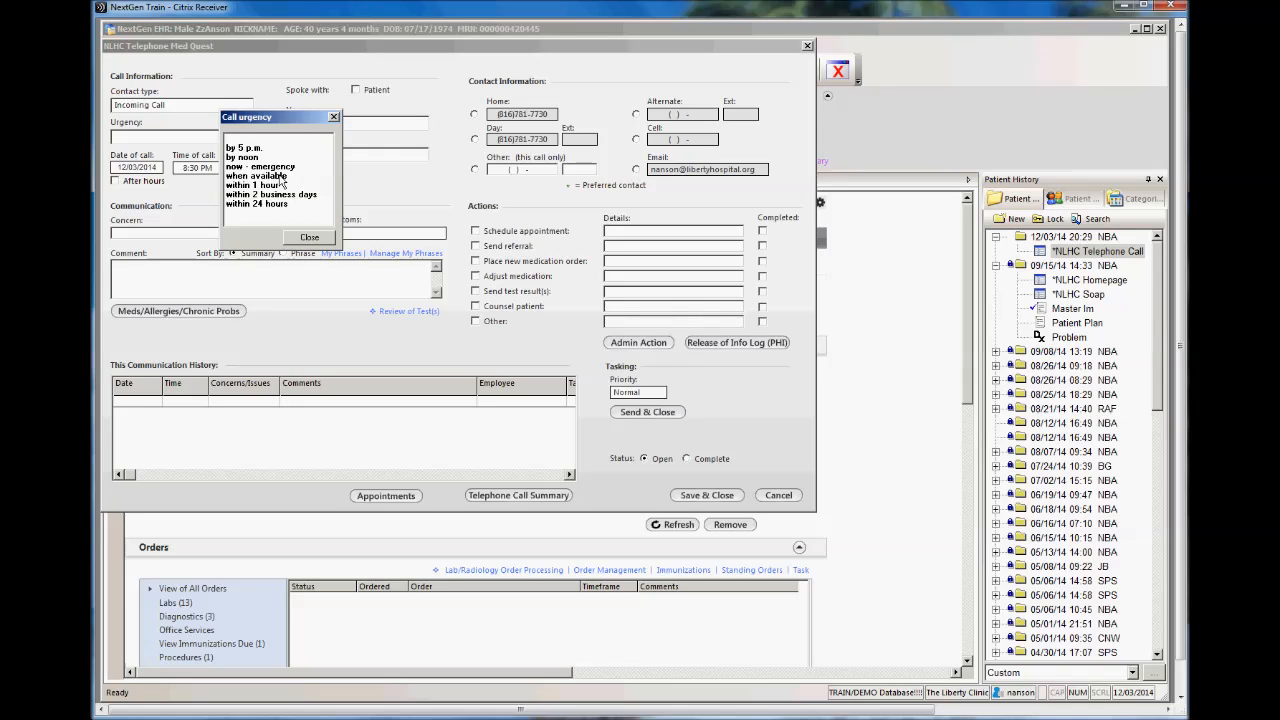
{"action": "double_click", "coordinate": [256, 148]}
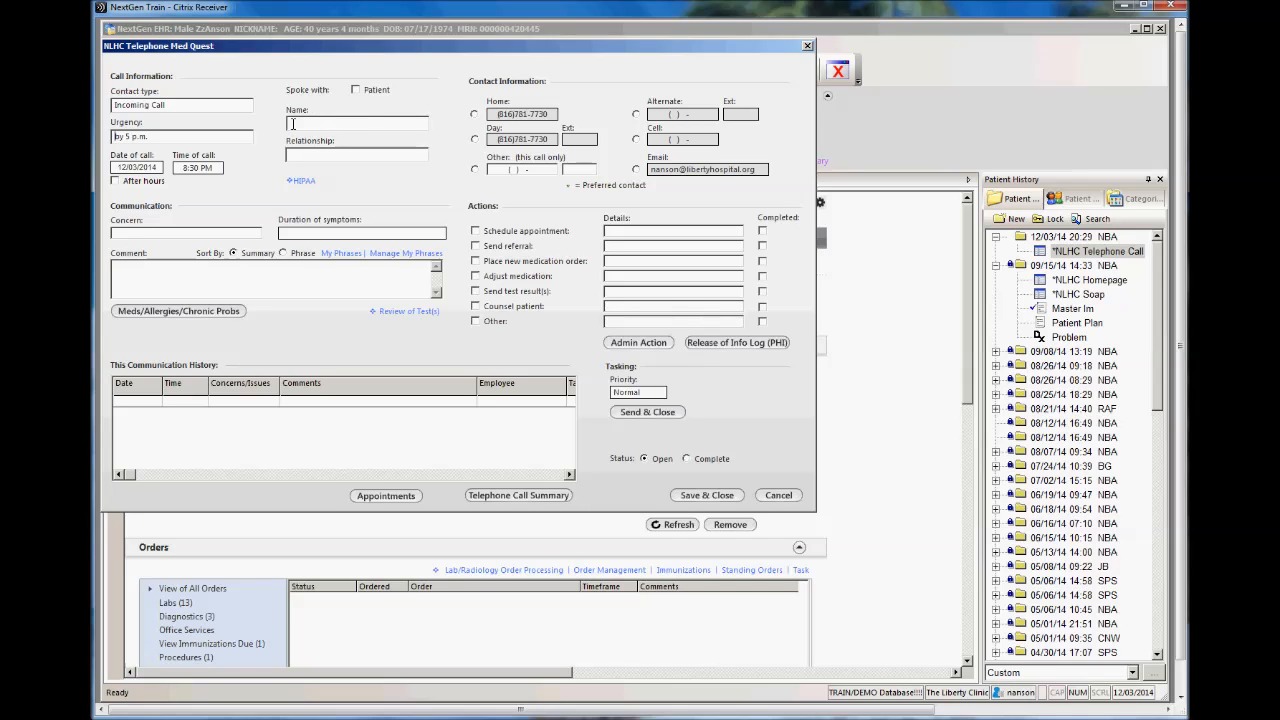
{"action": "left_click", "coordinate": [355, 90]}
{"action": "left_click", "coordinate": [290, 233]}
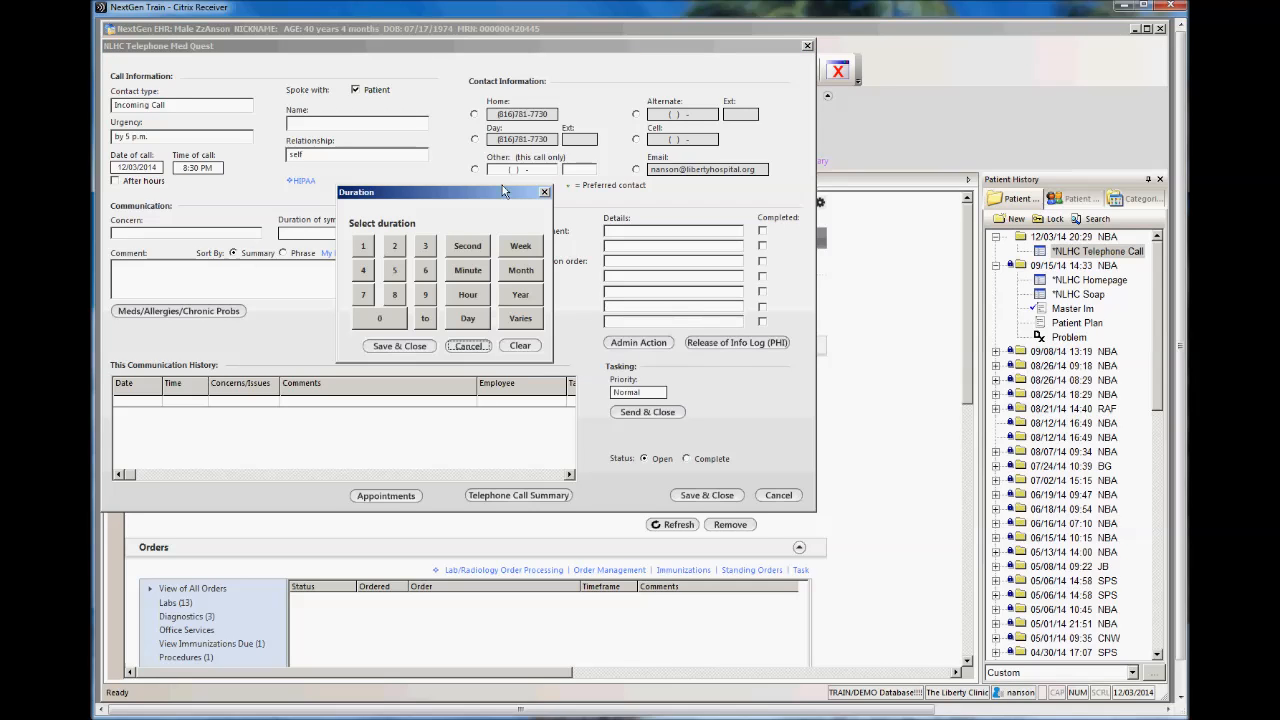
{"action": "left_click", "coordinate": [544, 192]}
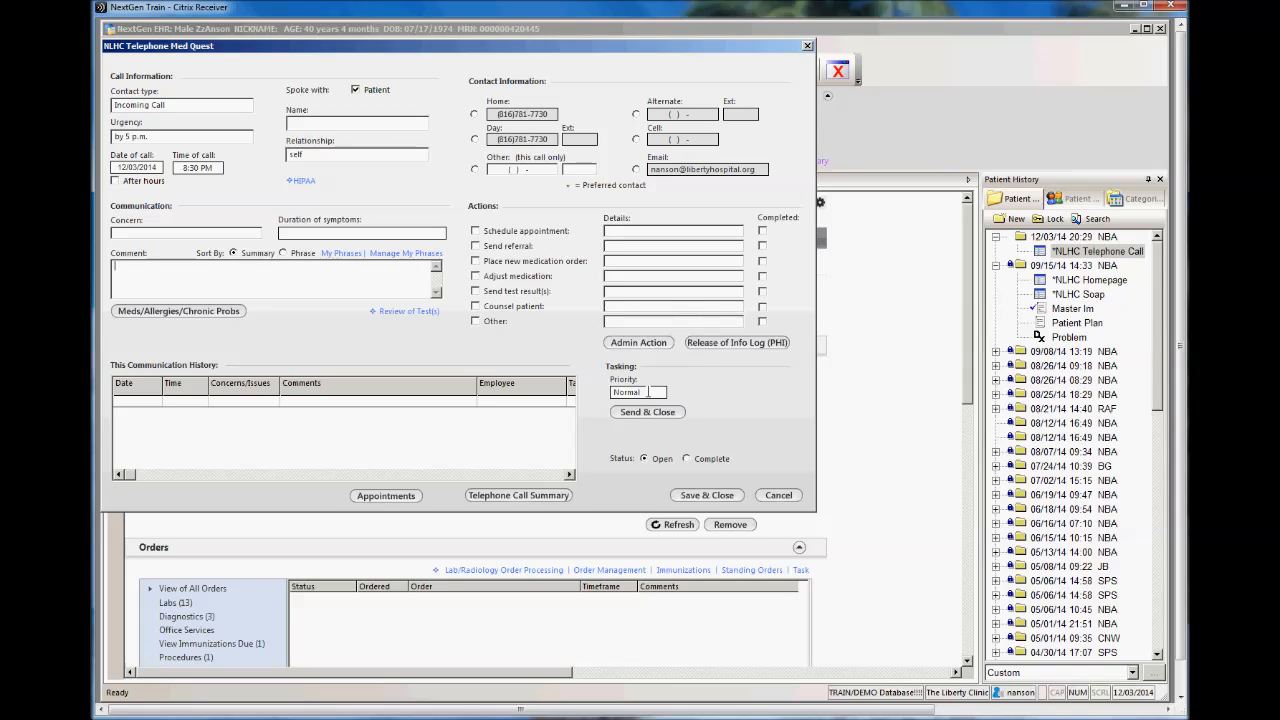
Step: Set the task priority to High and send the medical question to your own To Do list without selecting recipients
{"action": "left_click", "coordinate": [647, 392]}
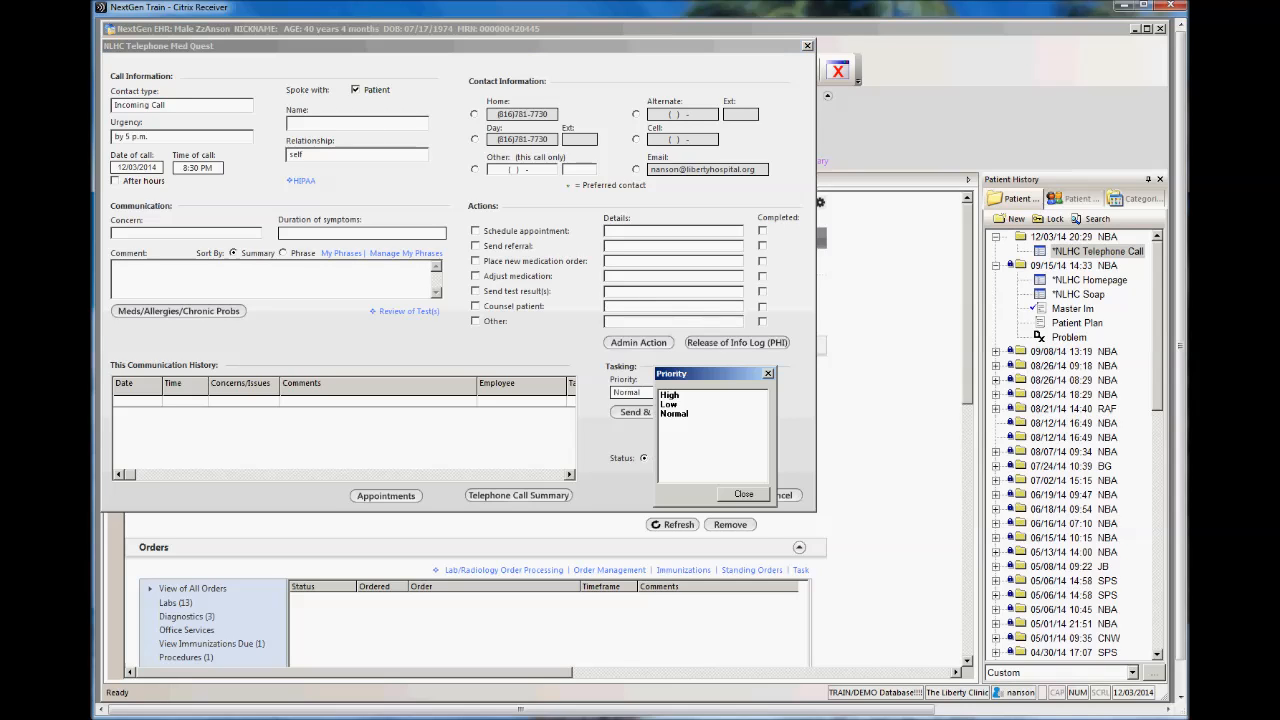
{"action": "left_click", "coordinate": [675, 403]}
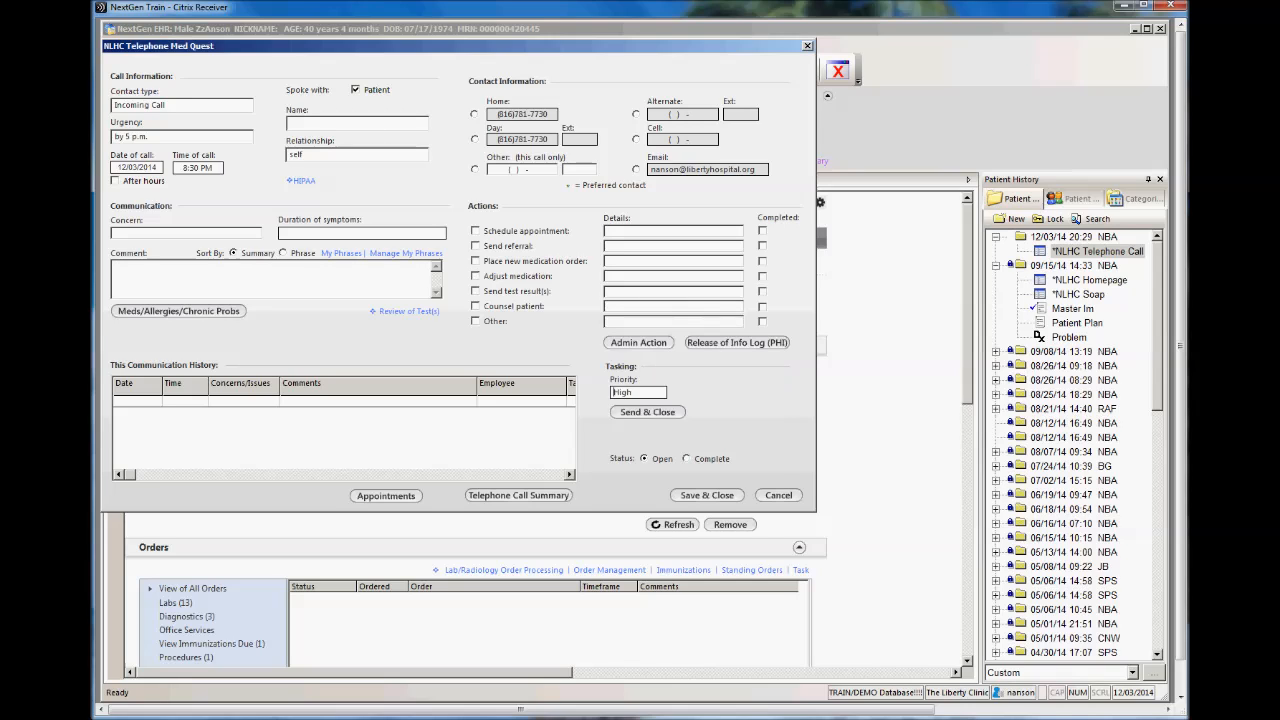
{"action": "left_click", "coordinate": [650, 414]}
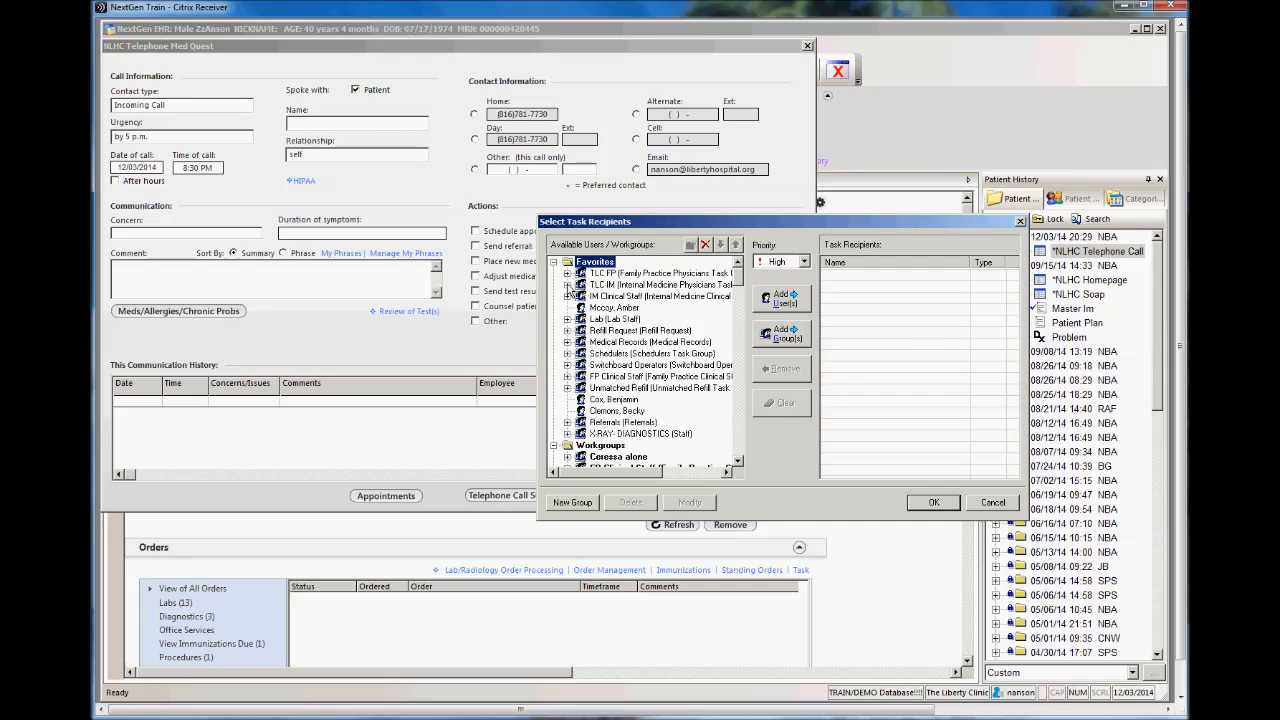
{"action": "left_click", "coordinate": [567, 285]}
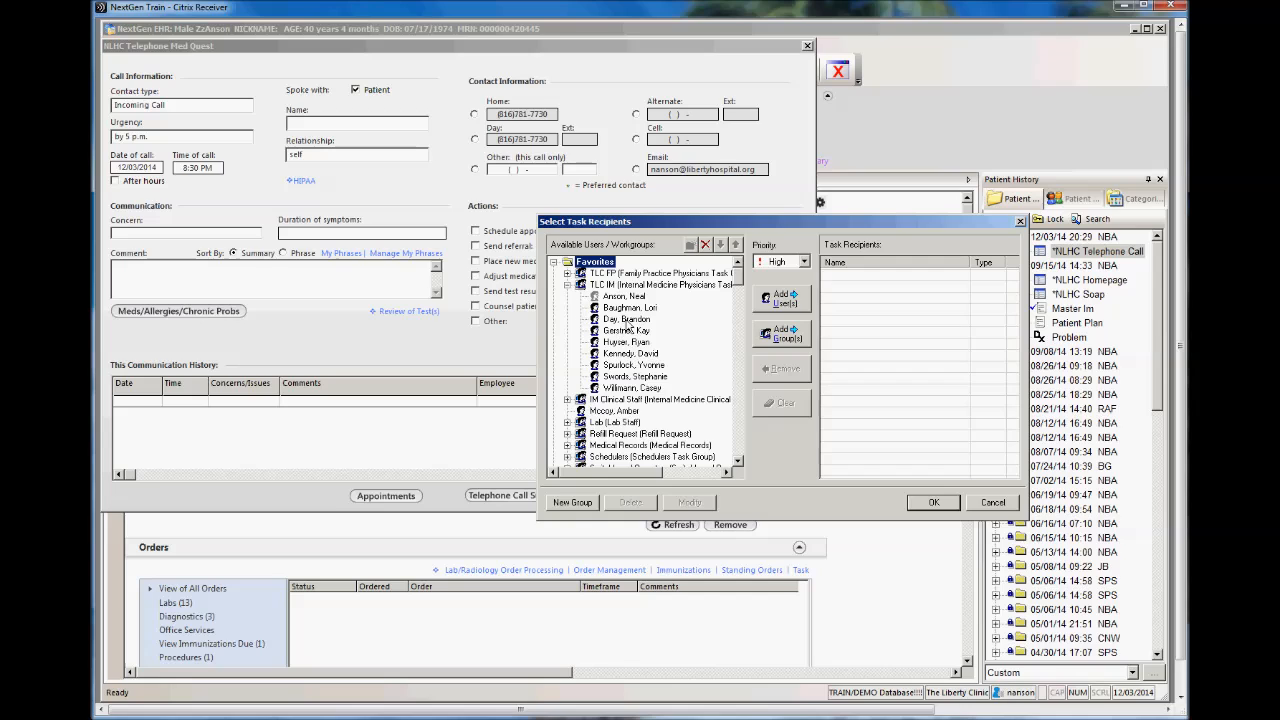
{"action": "left_click", "coordinate": [567, 285]}
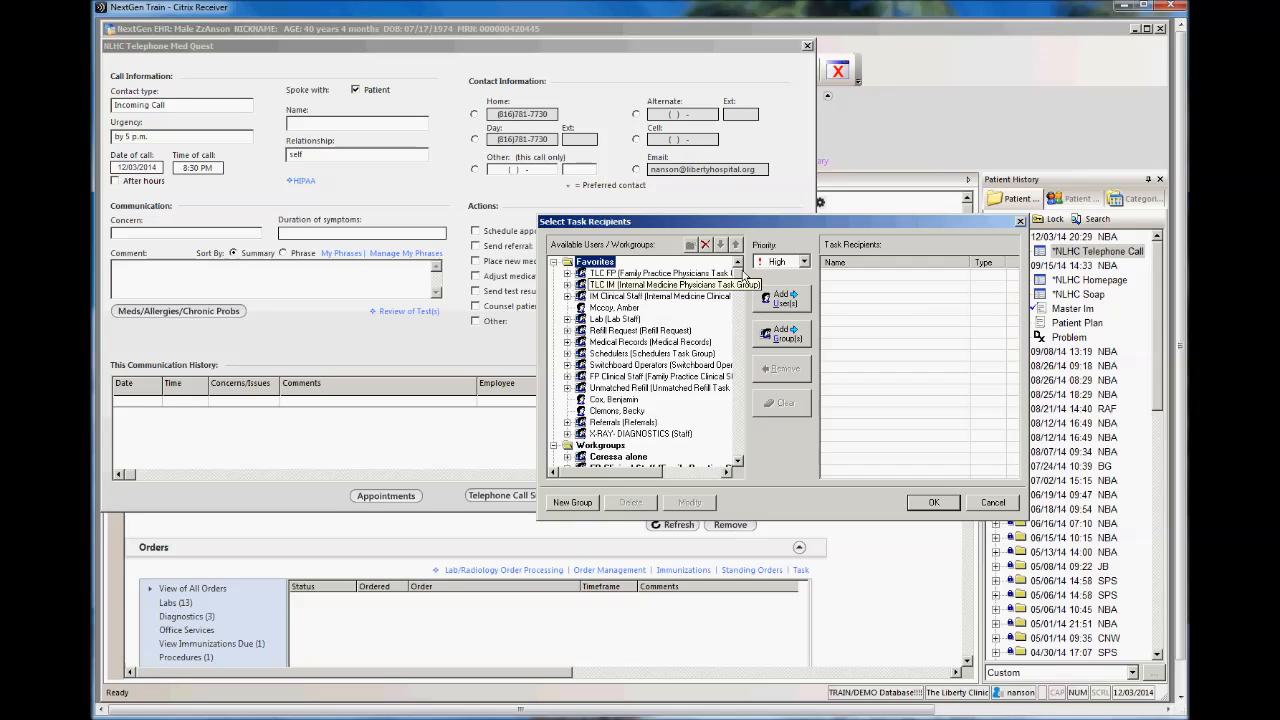
{"action": "left_click", "coordinate": [803, 262]}
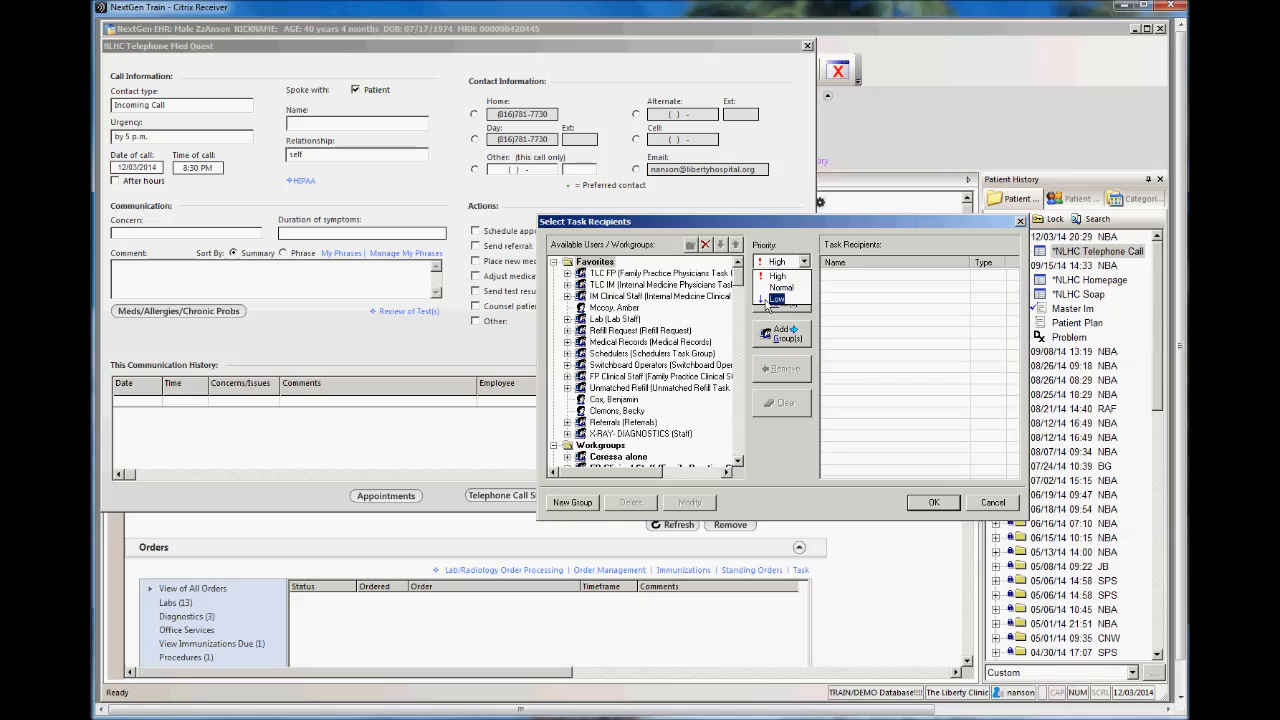
{"action": "left_click", "coordinate": [780, 276]}
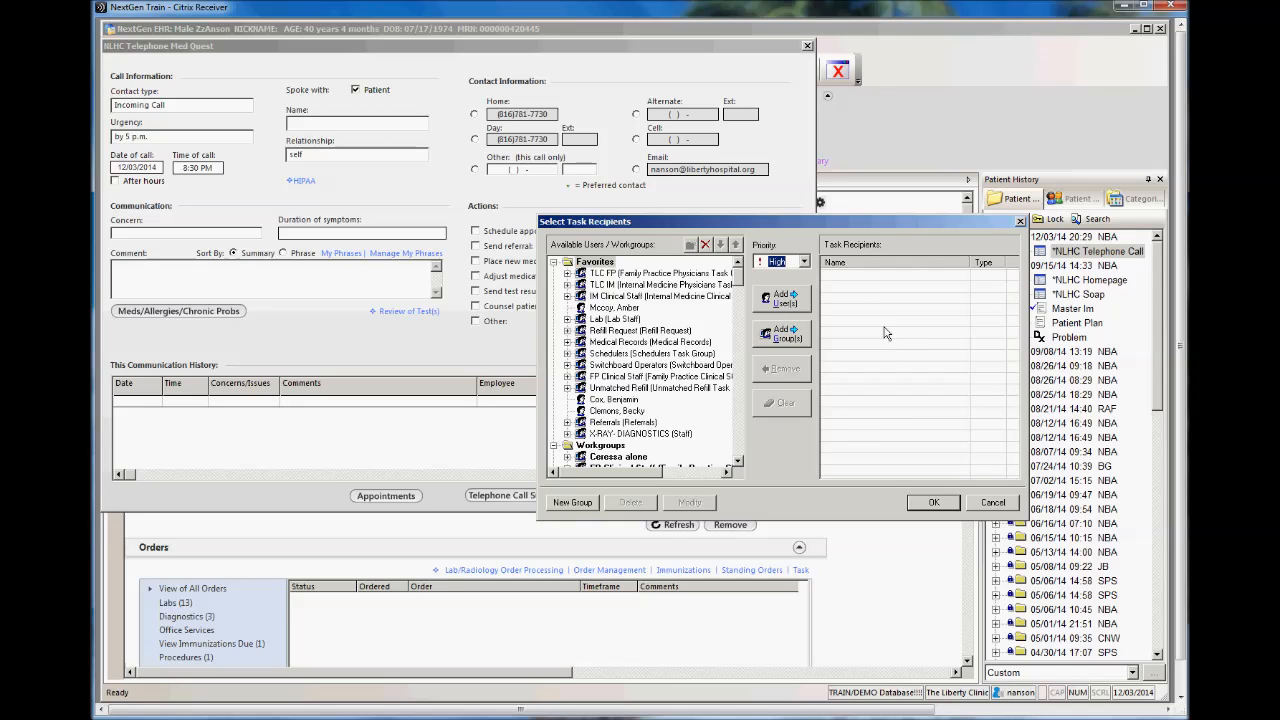
{"action": "left_click", "coordinate": [933, 503]}
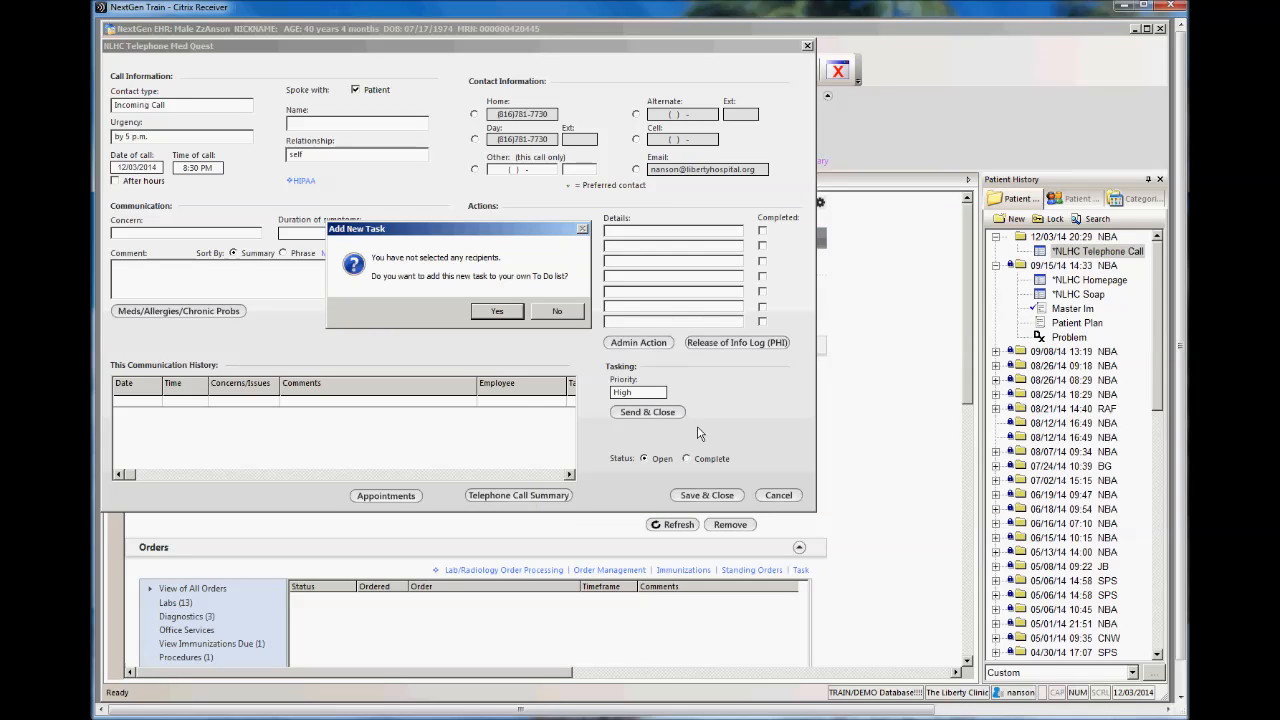
{"action": "left_click", "coordinate": [500, 313]}
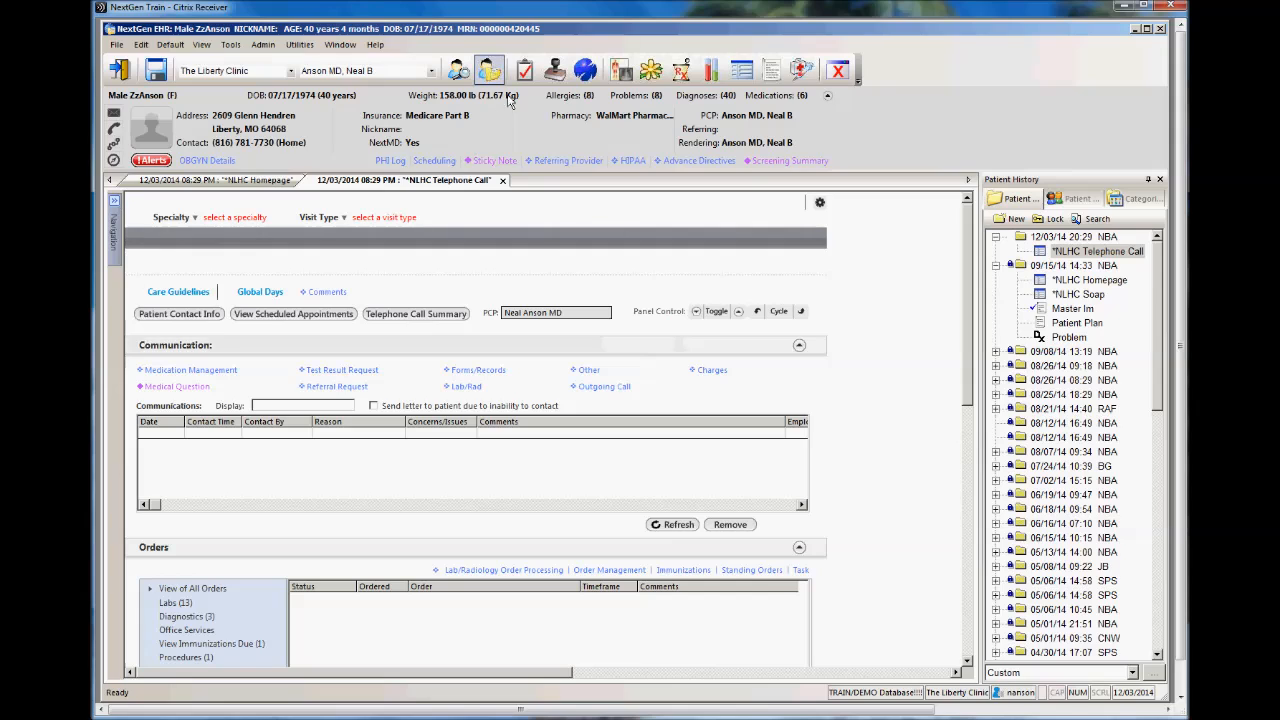
Step: Open the patient's template from the Medical Question task in the work flow list, and save and close it
{"action": "left_click", "coordinate": [524, 70]}
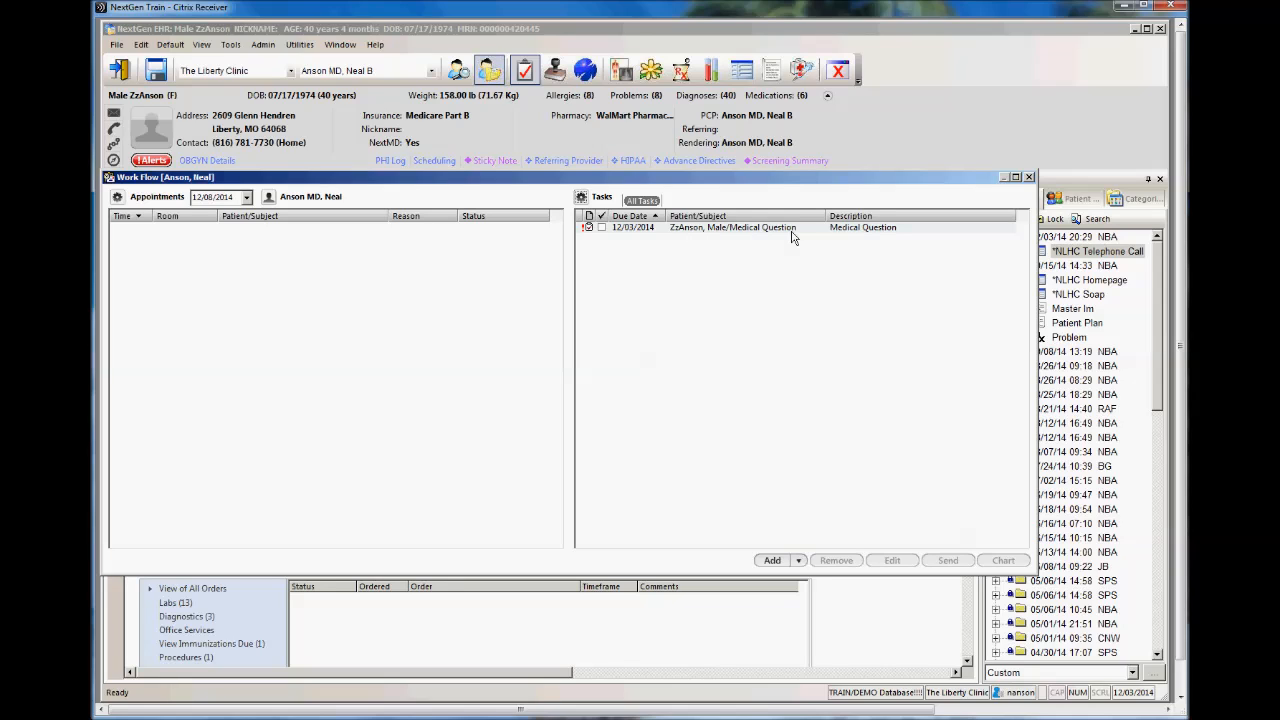
{"action": "right_click", "coordinate": [708, 234]}
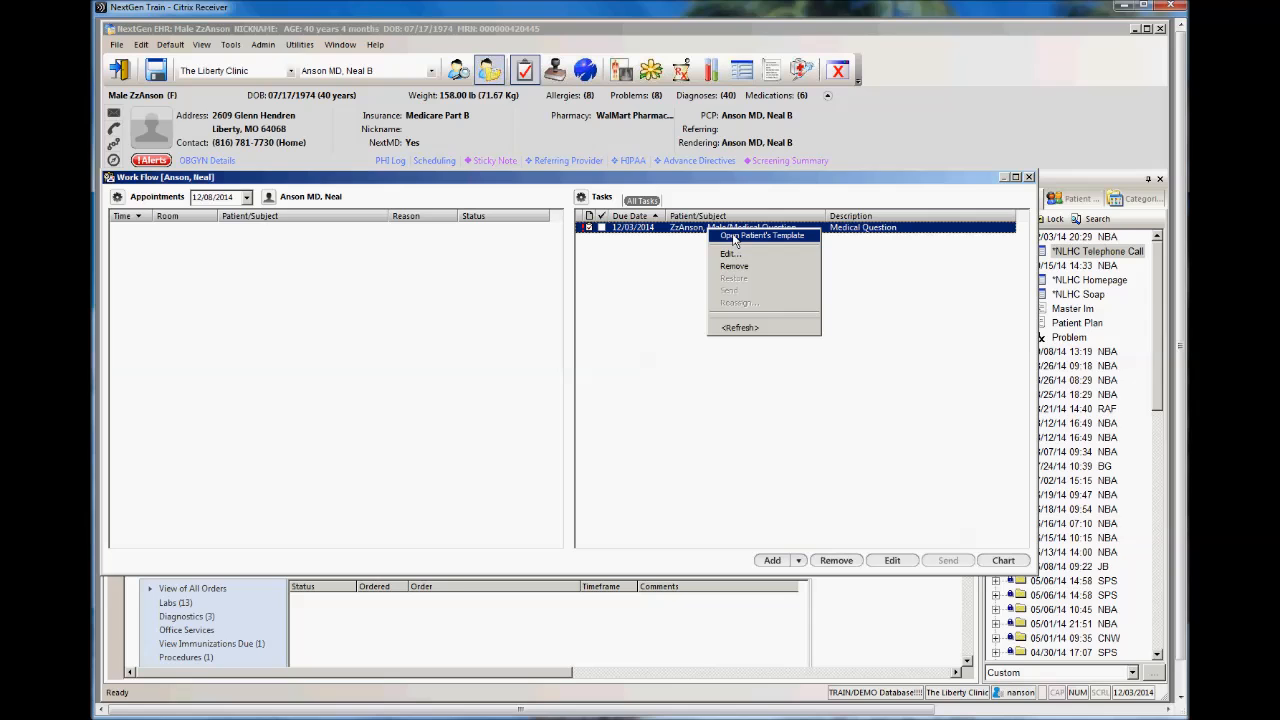
{"action": "left_click", "coordinate": [734, 237]}
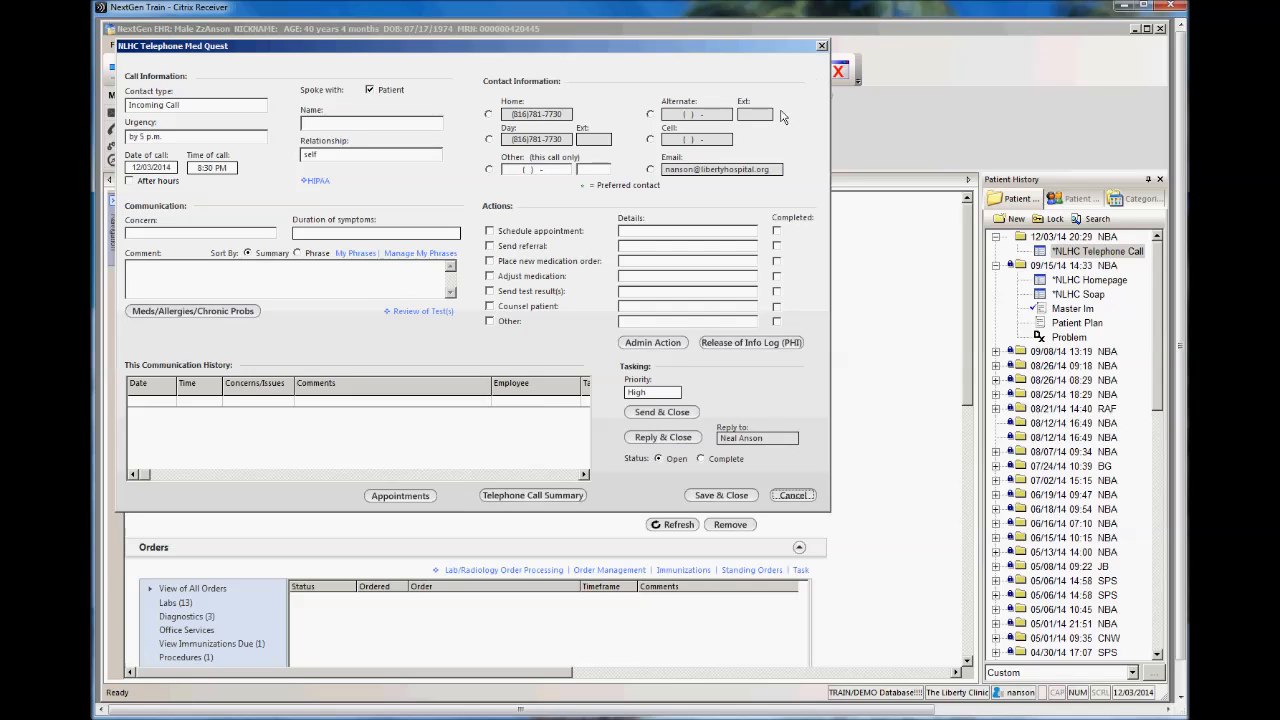
{"action": "left_click", "coordinate": [722, 494]}
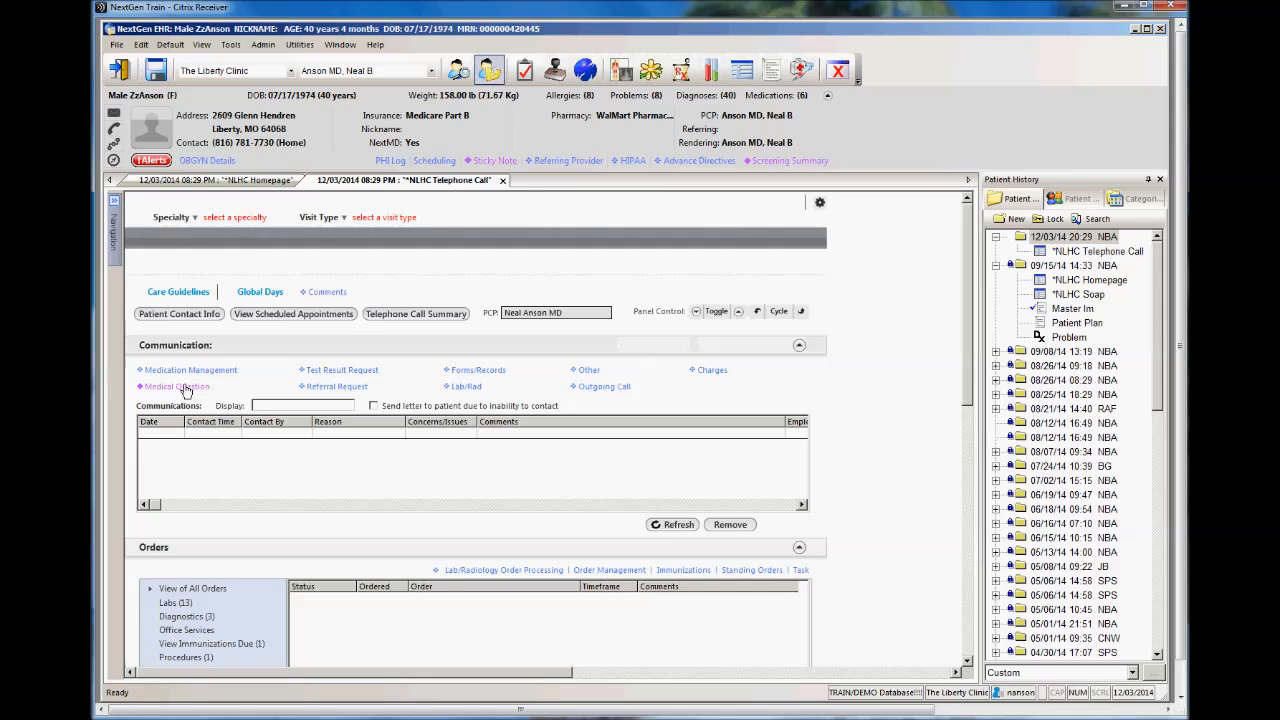
Step: Start a Medication Management communication with contact type Incoming Fax and urgency by 5 p.m
{"action": "left_click", "coordinate": [216, 372]}
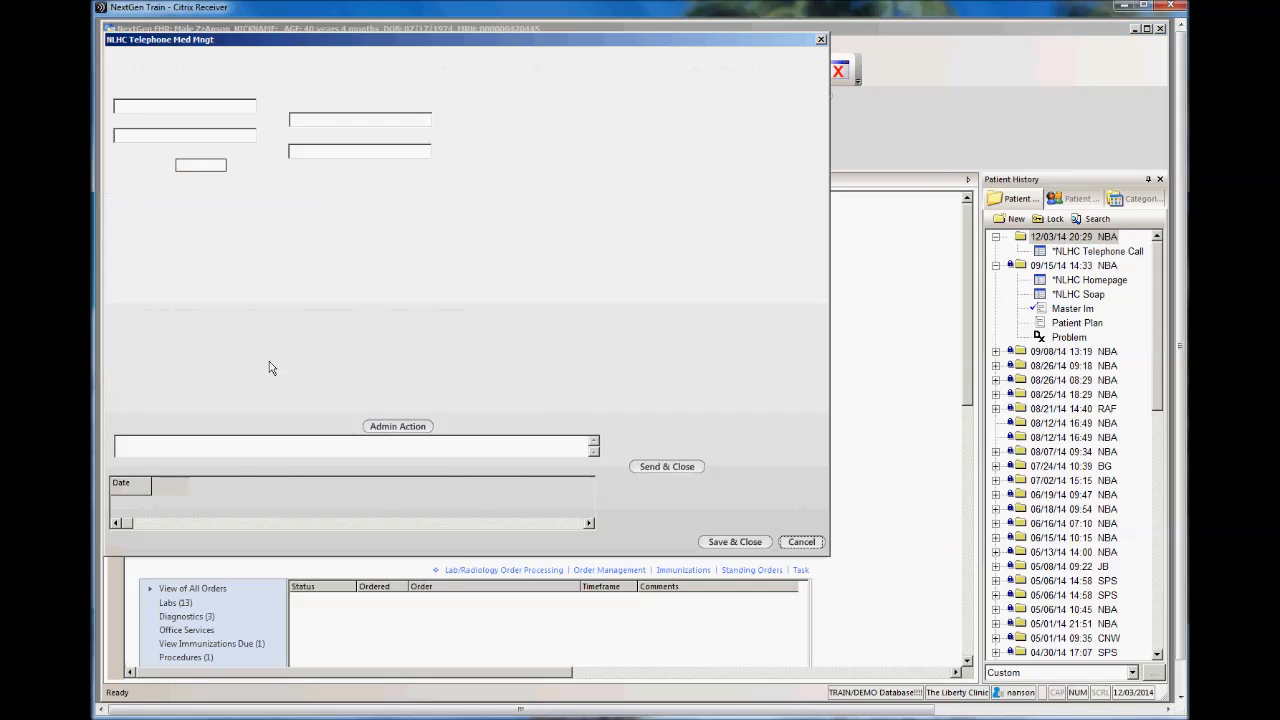
{"action": "left_click", "coordinate": [163, 107]}
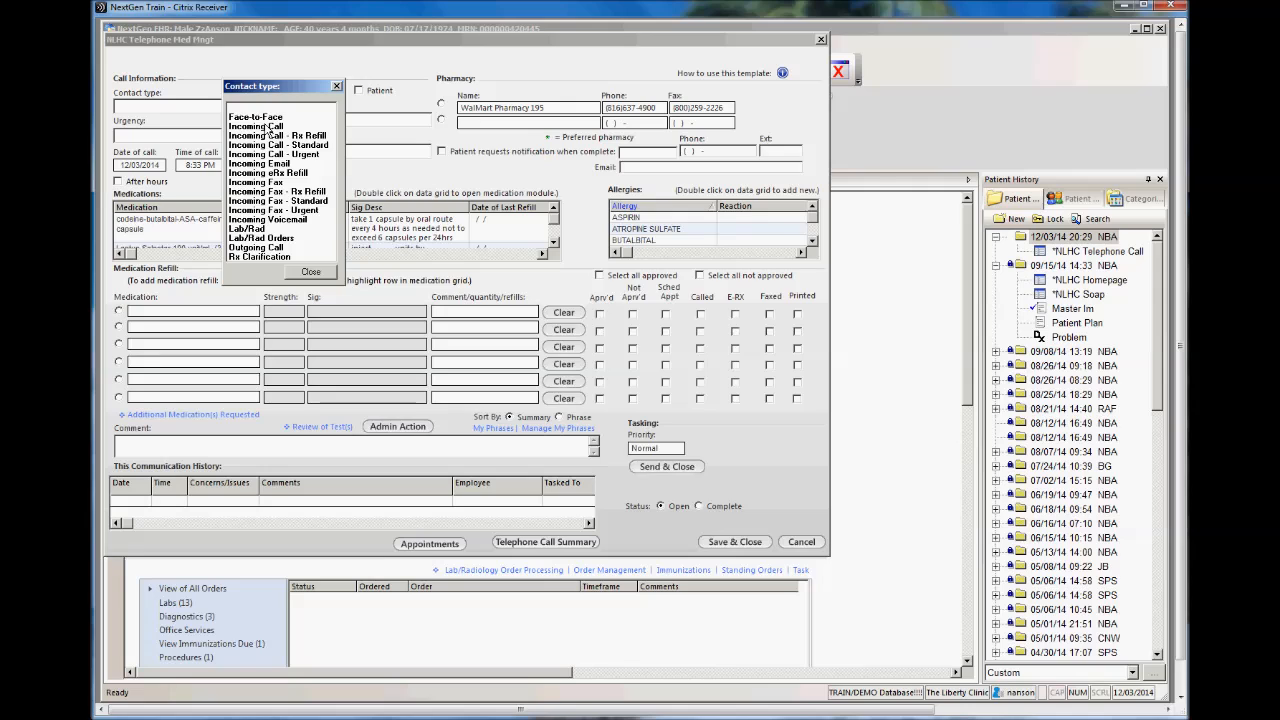
{"action": "left_click", "coordinate": [276, 184]}
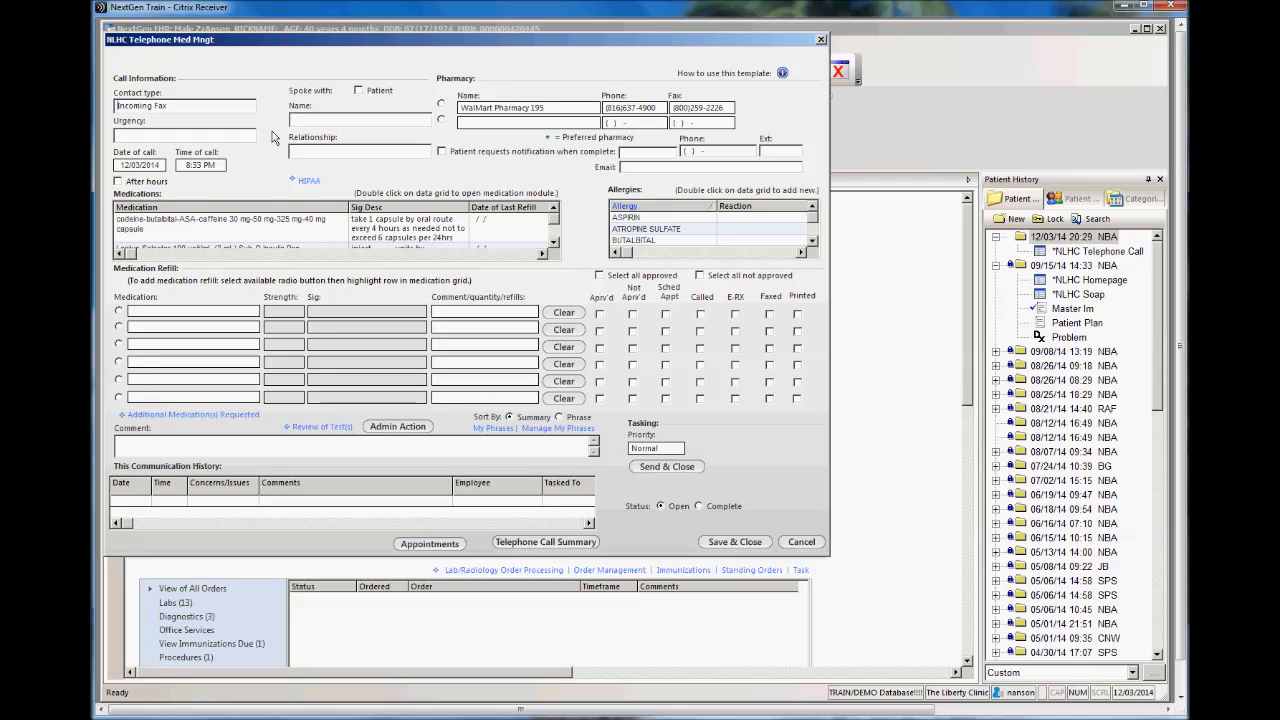
{"action": "left_click", "coordinate": [218, 138]}
{"action": "left_click", "coordinate": [262, 152]}
Step: Choose WalMart Pharmacy 195 as the pharmacy and request patient notification on the home phone when complete
{"action": "left_click", "coordinate": [441, 104]}
{"action": "left_click", "coordinate": [441, 151]}
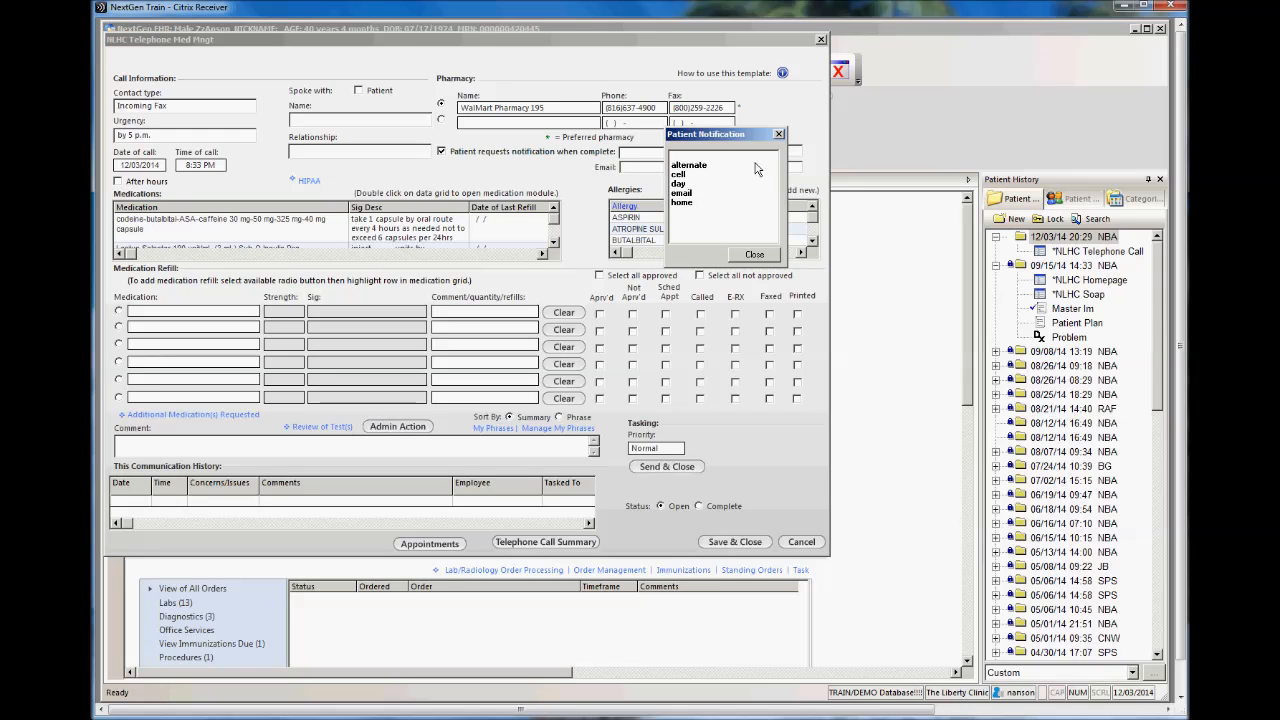
{"action": "left_click", "coordinate": [688, 205]}
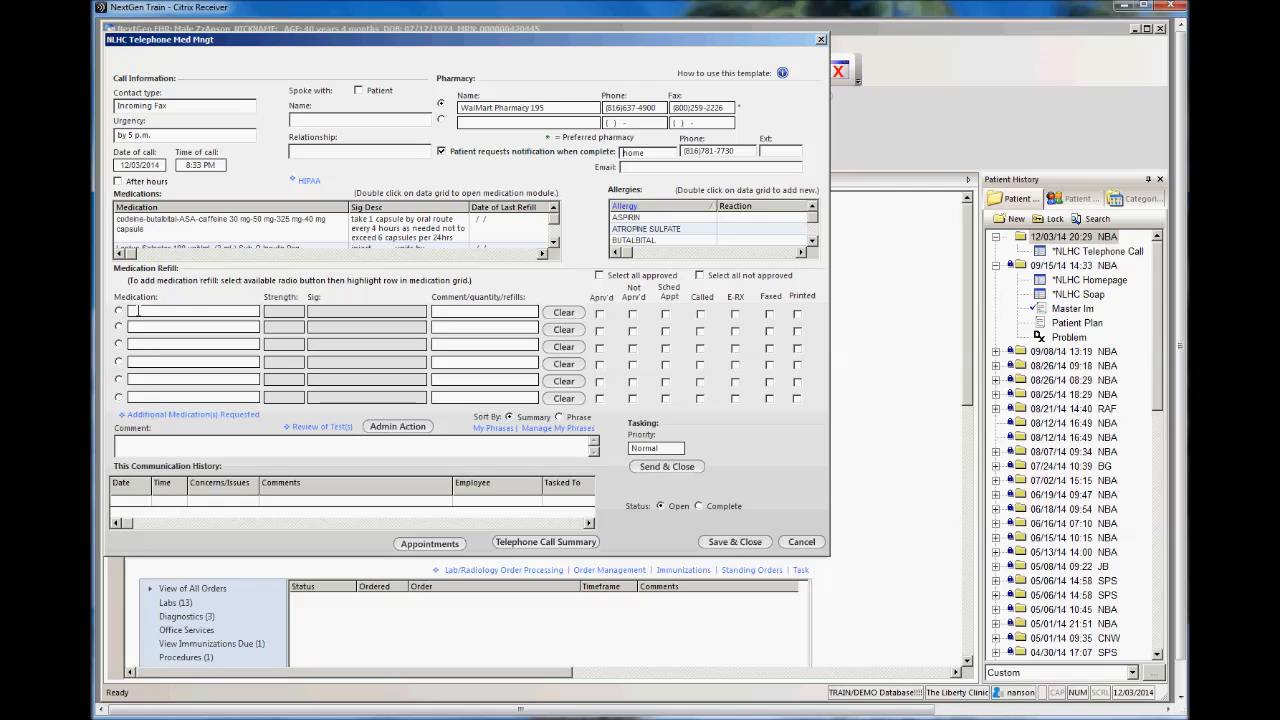
Step: Add Nexium 20 mg as the first medication refill with the comment "need 90 days"
{"action": "left_click", "coordinate": [118, 311]}
{"action": "left_click", "coordinate": [142, 311]}
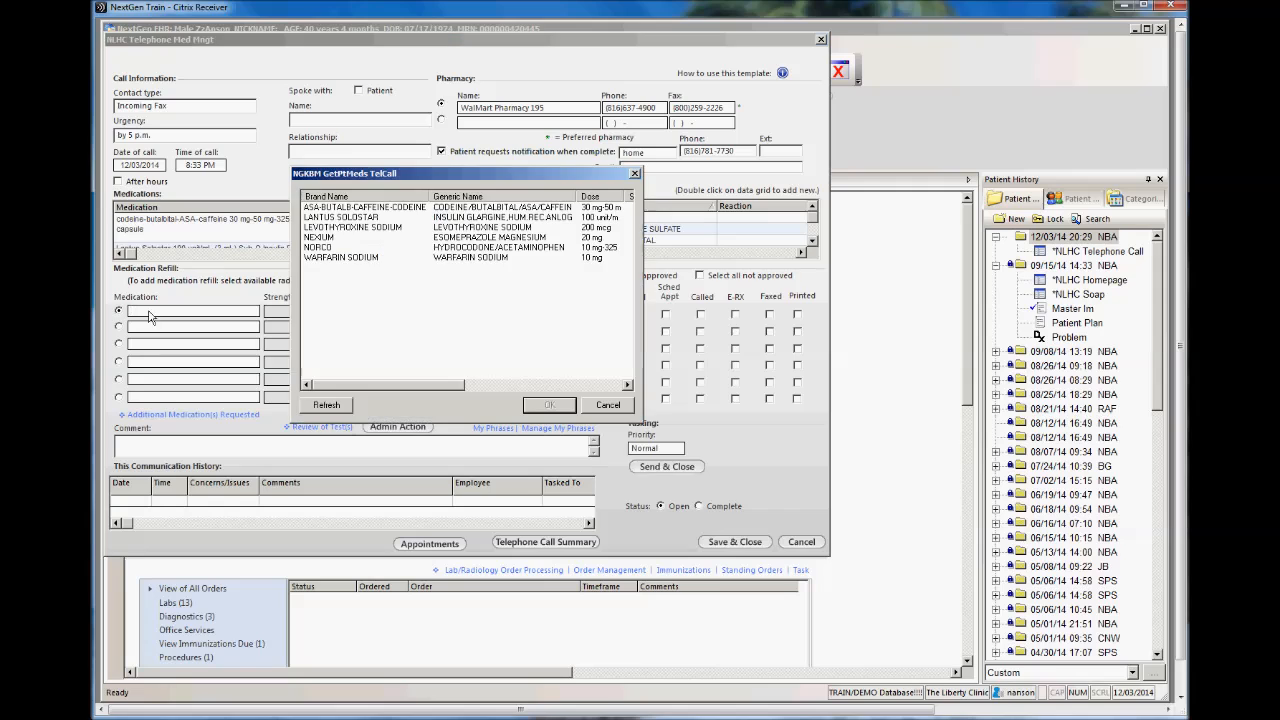
{"action": "left_click", "coordinate": [329, 238]}
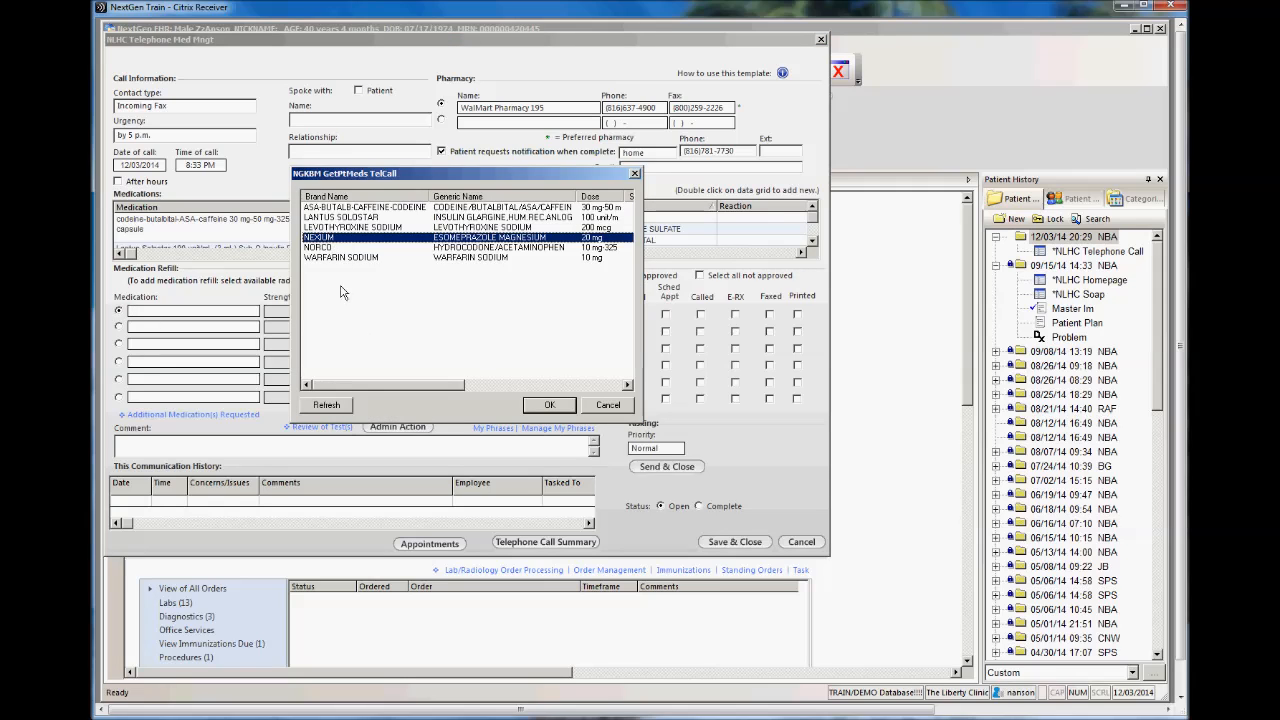
{"action": "left_click", "coordinate": [550, 405]}
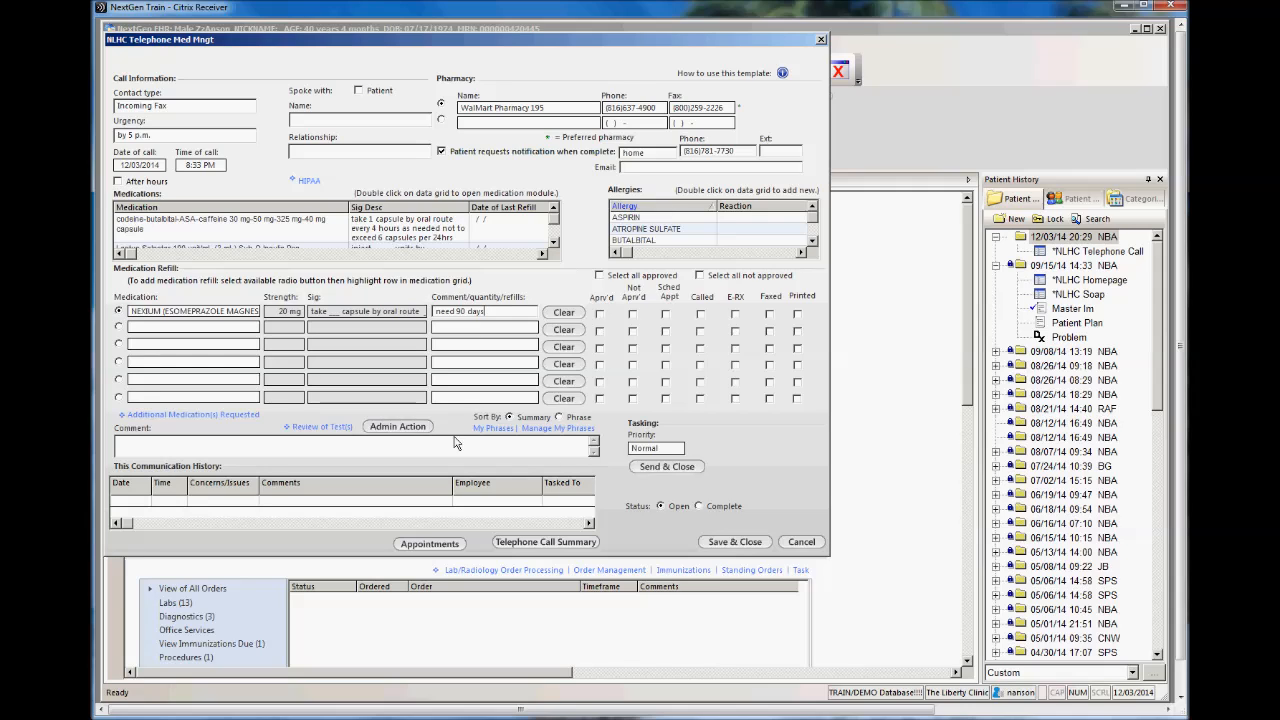
Step: Send the medication request as a normal-priority task without recipients, adding it to your own To Do list
{"action": "left_click", "coordinate": [681, 470]}
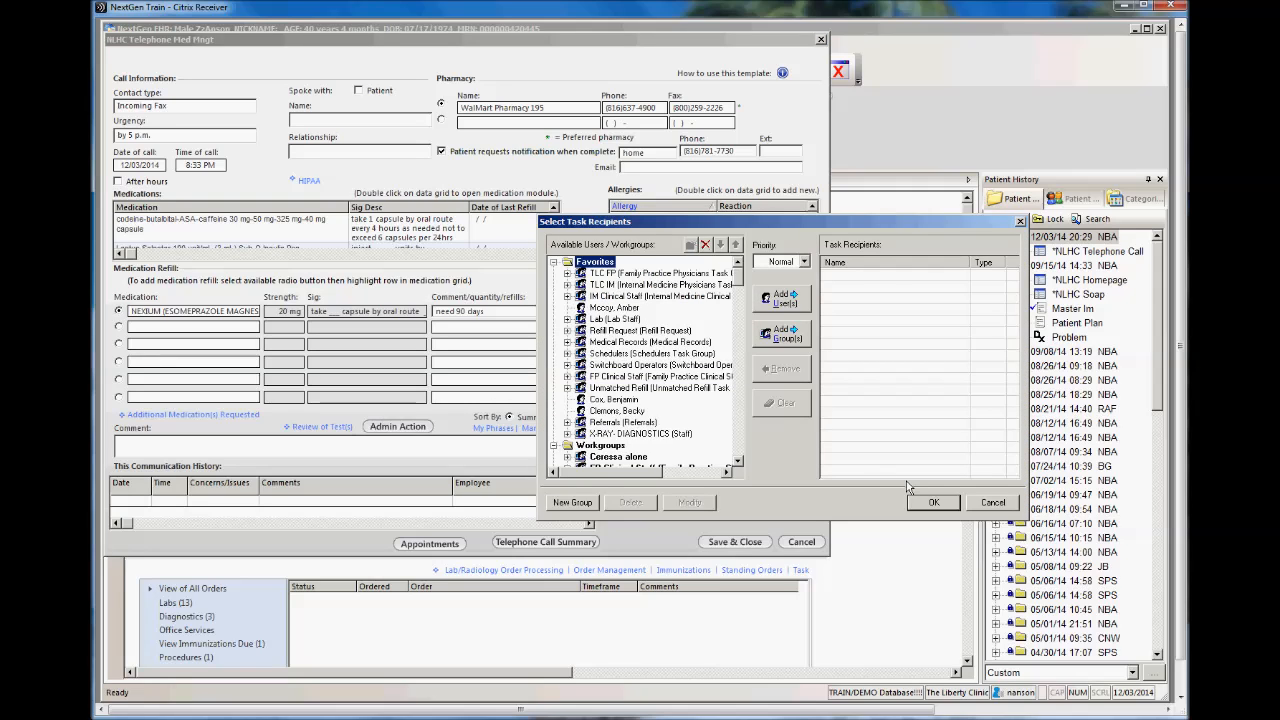
{"action": "left_click", "coordinate": [934, 503]}
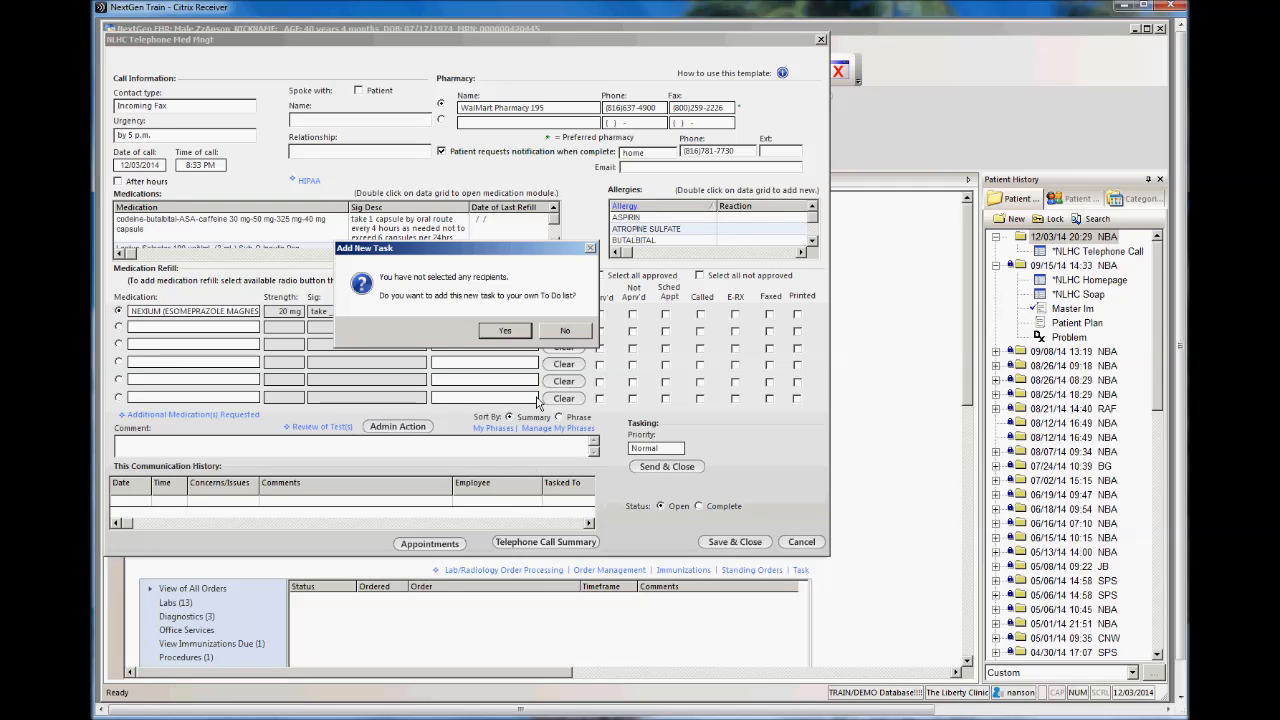
{"action": "left_click", "coordinate": [515, 334]}
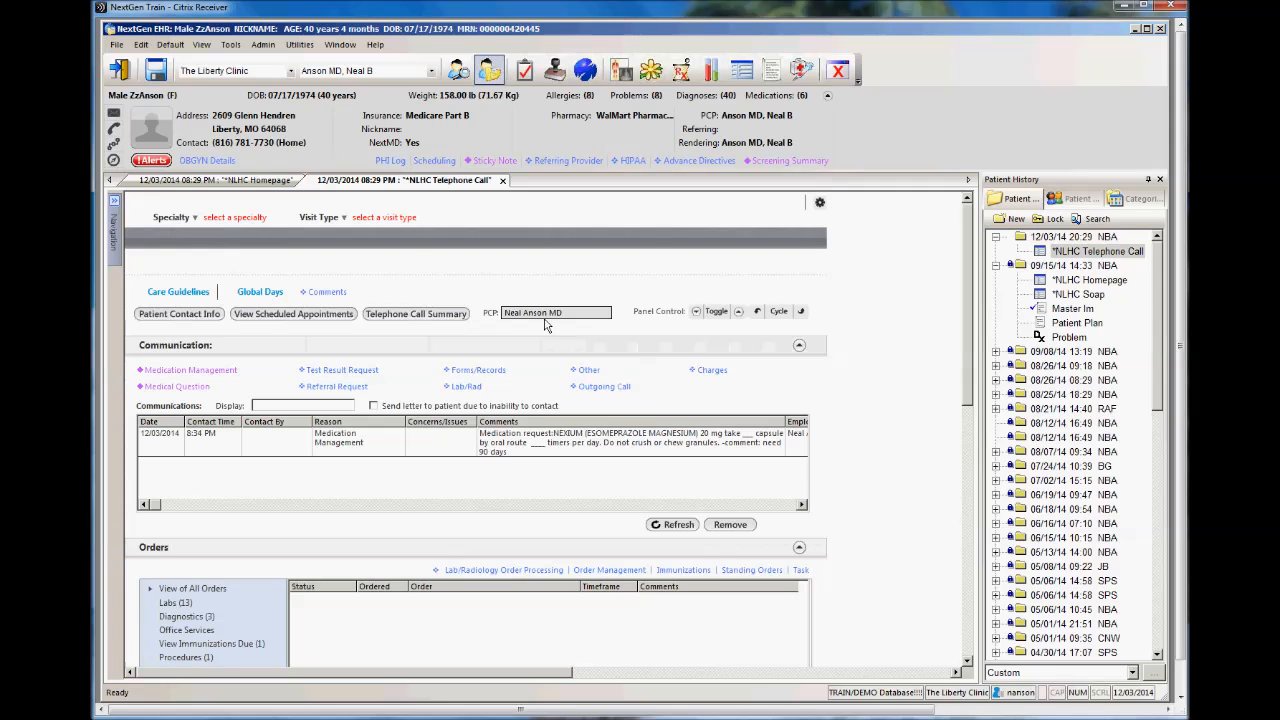
Step: Open the patient's template from the Medication Management task in the work flow list
{"action": "left_click", "coordinate": [524, 70]}
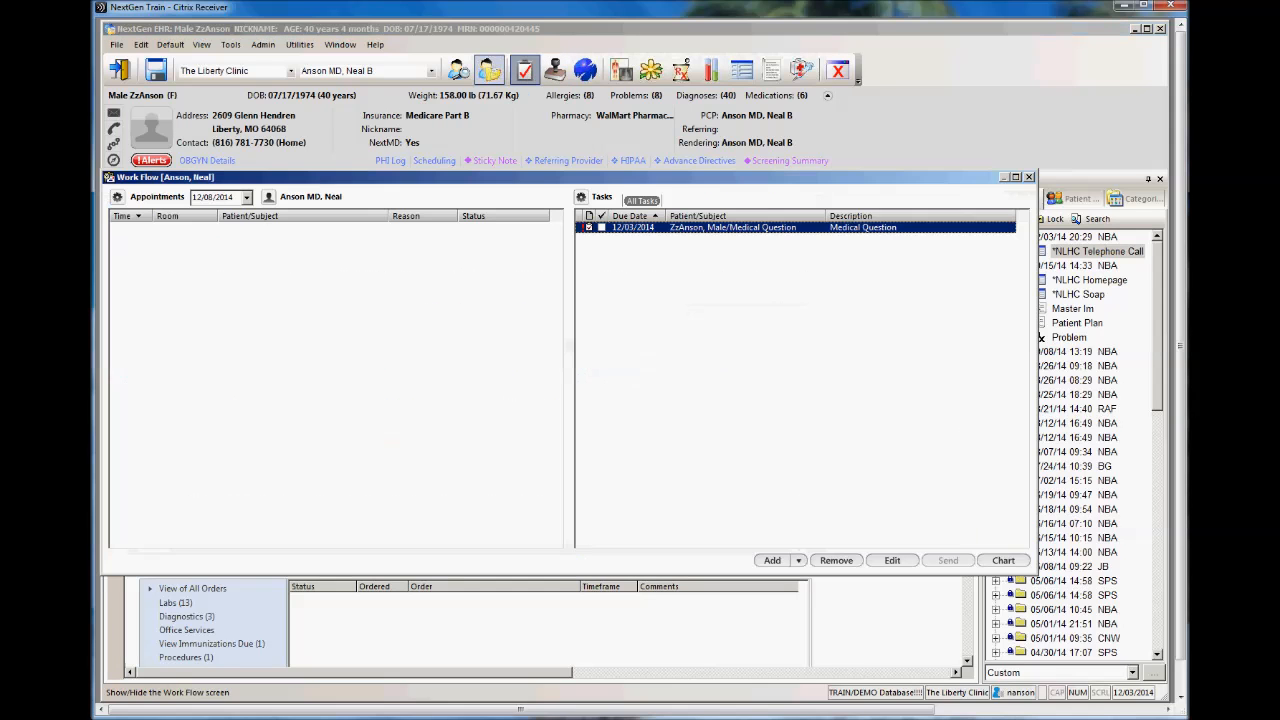
{"action": "left_click", "coordinate": [605, 240]}
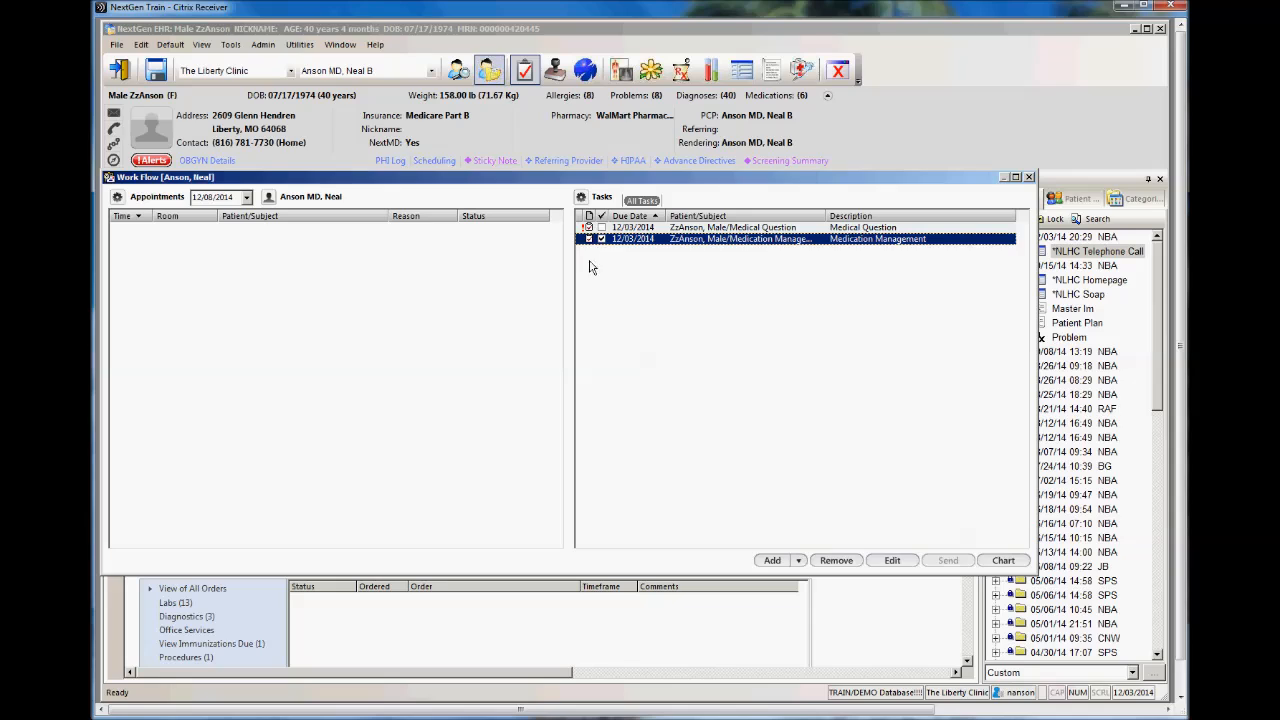
{"action": "left_click", "coordinate": [602, 240]}
{"action": "right_click", "coordinate": [802, 241]}
{"action": "left_click", "coordinate": [841, 250]}
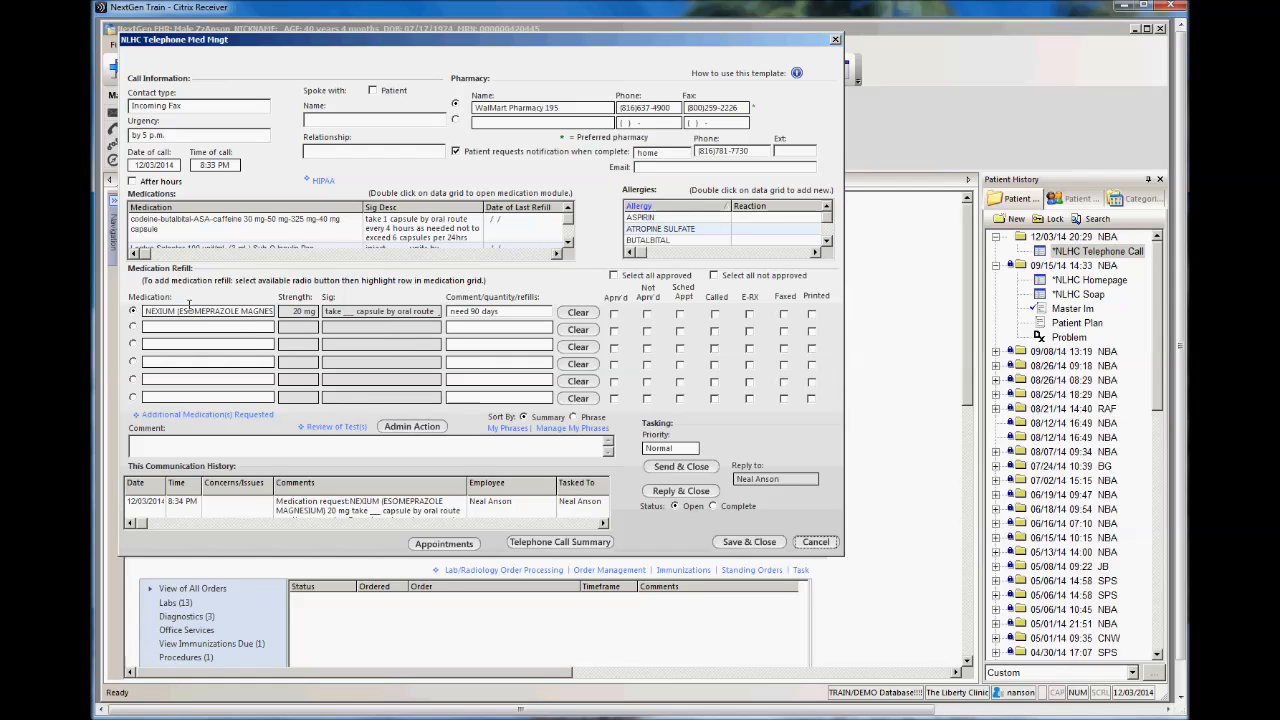
Step: Open the medication module from the template's medication grid, view the Nexium entry, and close the module
{"action": "left_click", "coordinate": [200, 228]}
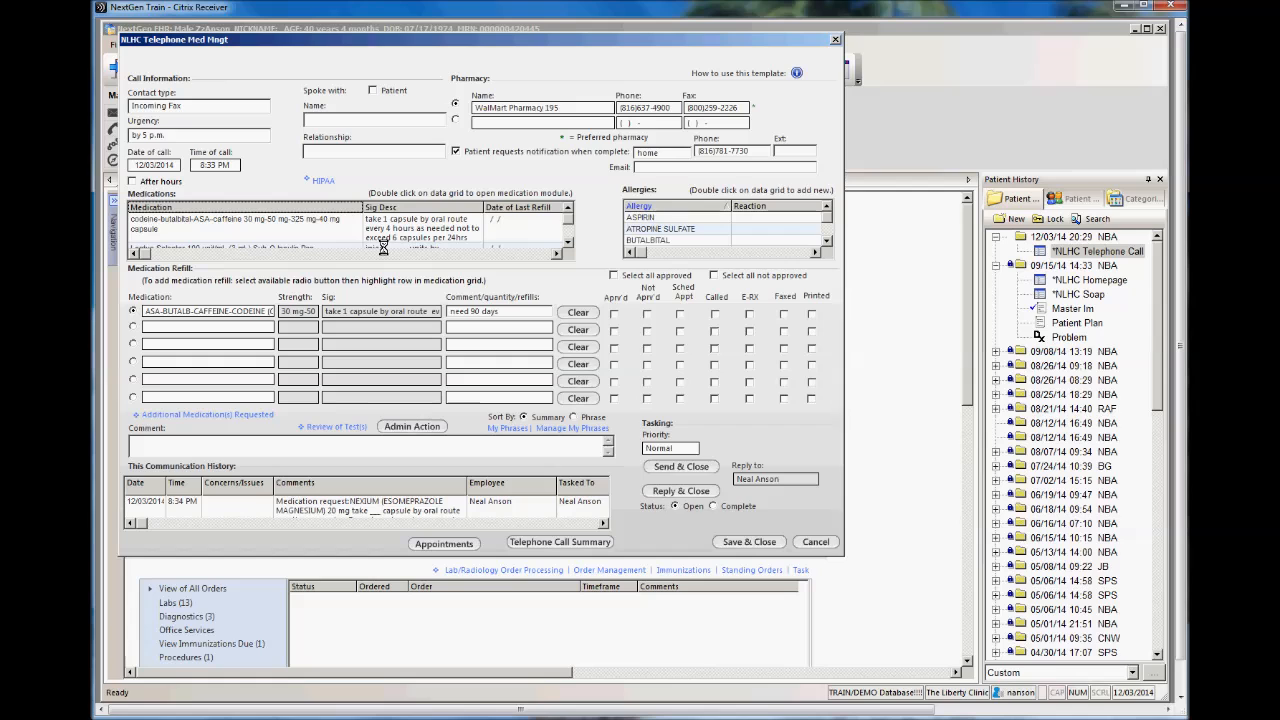
{"action": "double_click", "coordinate": [392, 230]}
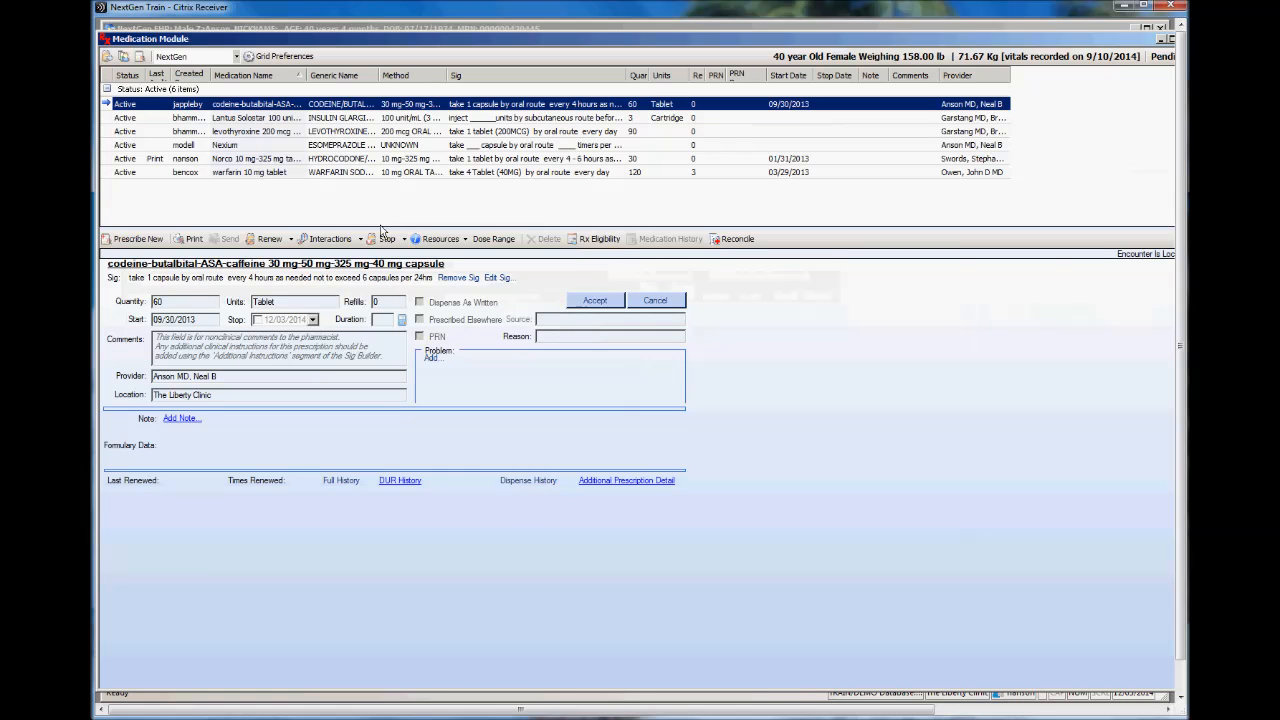
{"action": "left_click", "coordinate": [232, 146]}
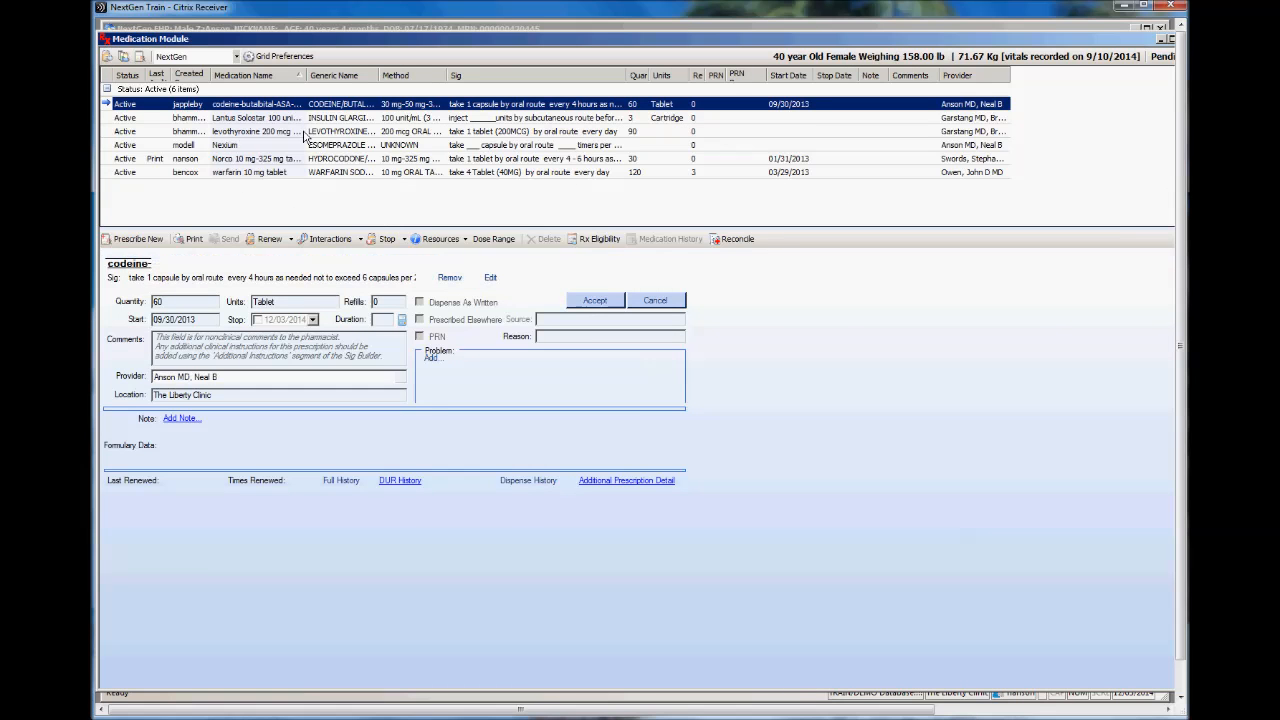
{"action": "left_click_drag", "start_coordinate": [1130, 38], "coordinate": [1092, 45]}
{"action": "left_click", "coordinate": [1147, 46]}
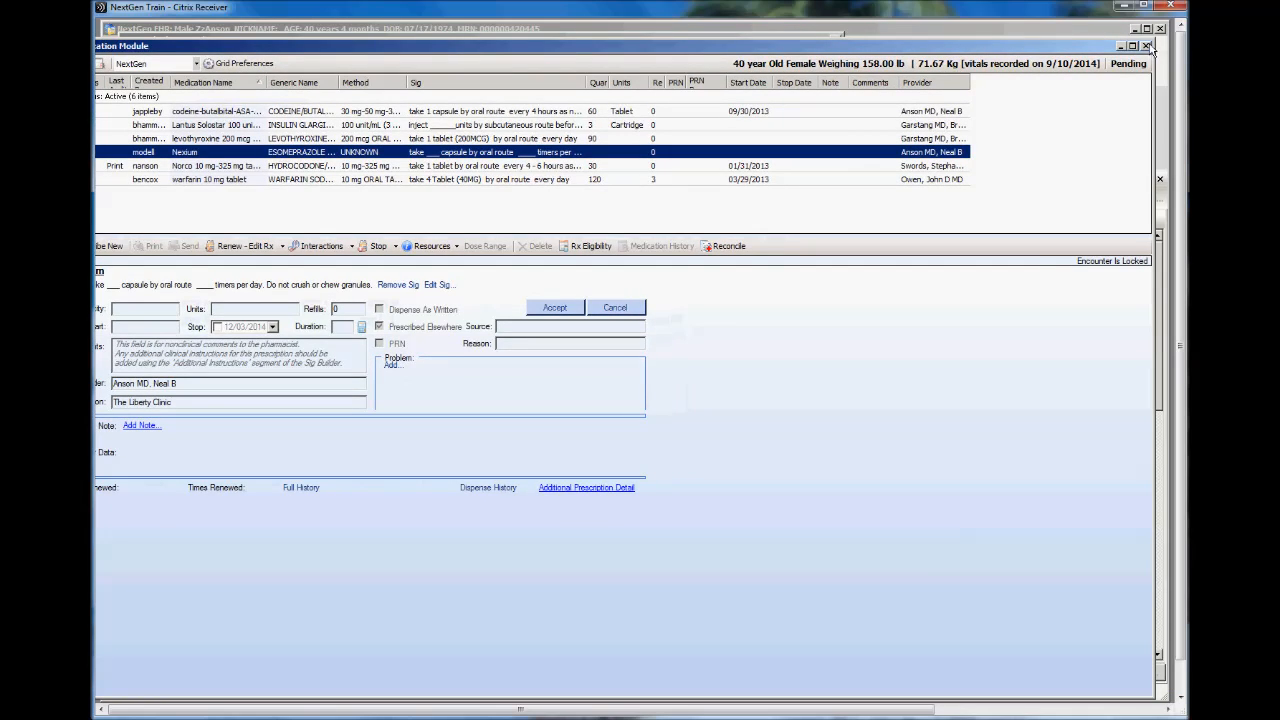
Step: Mark the Nexium refill as approved and sent by E-RX, and save and close the template
{"action": "left_click", "coordinate": [614, 313]}
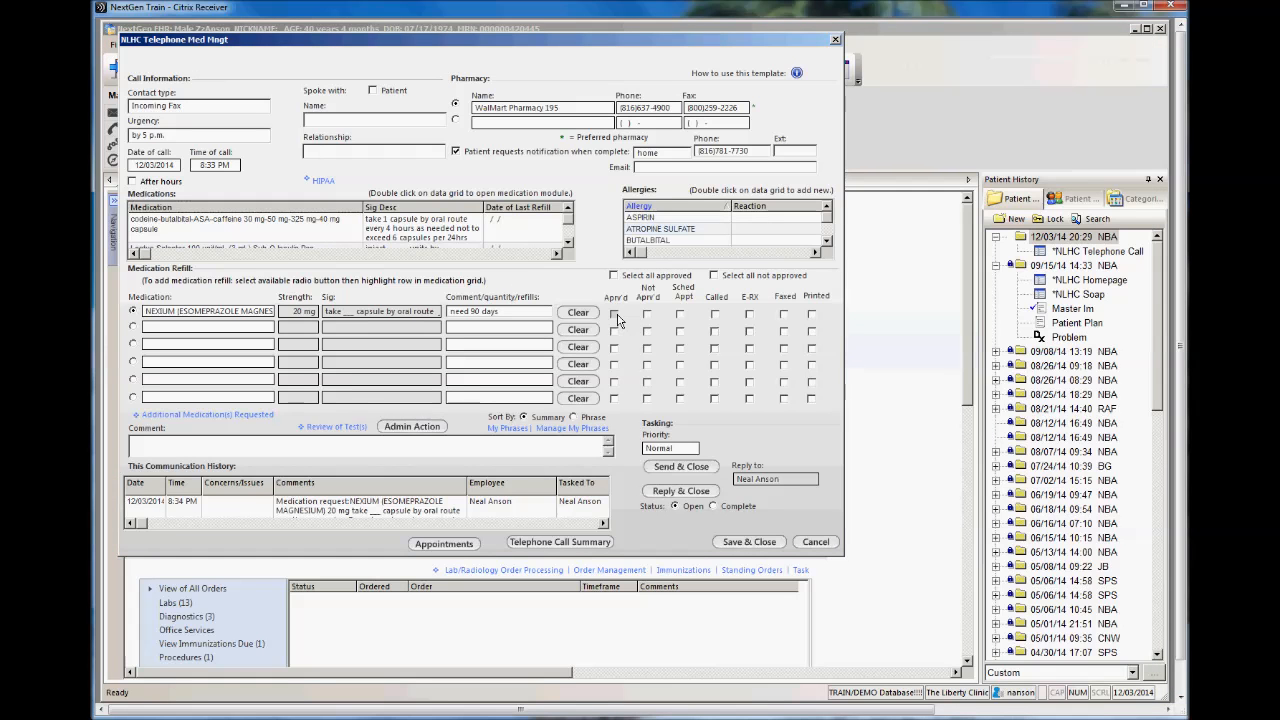
{"action": "left_click", "coordinate": [750, 314]}
{"action": "left_click", "coordinate": [770, 545]}
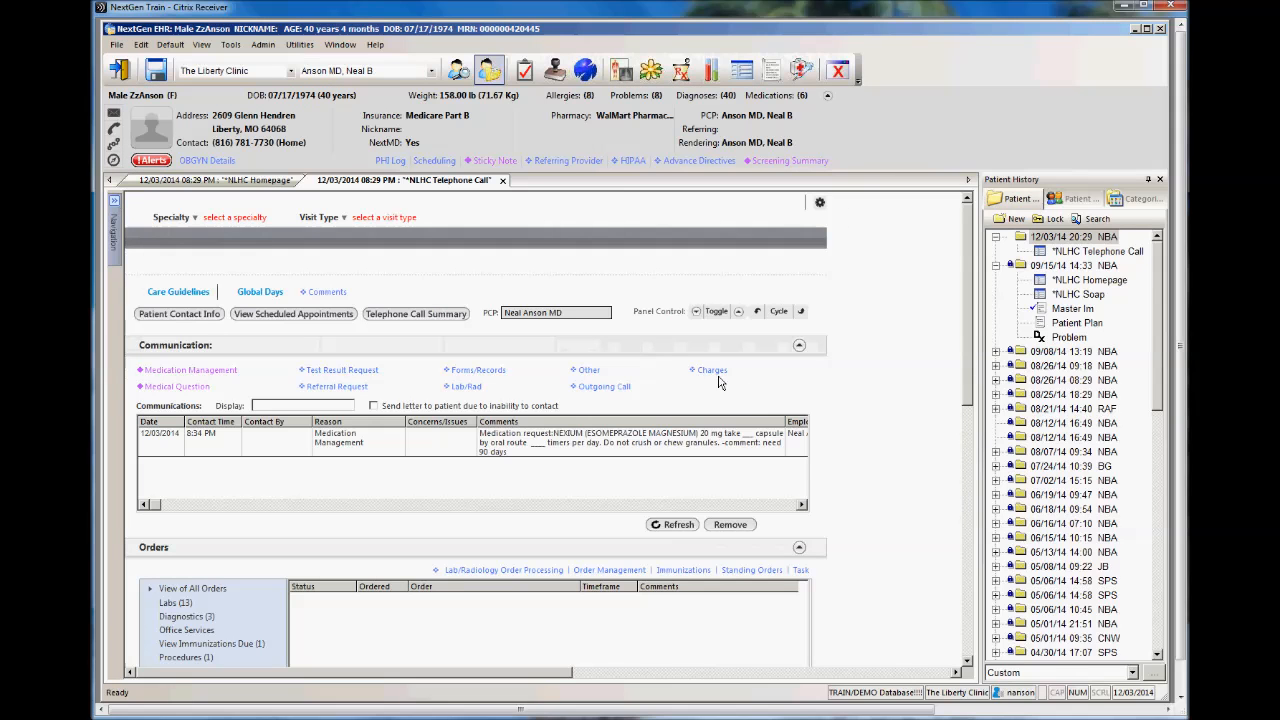
Step: Mark the Medication Management task complete in the work flow list and close the list
{"action": "left_click", "coordinate": [525, 72]}
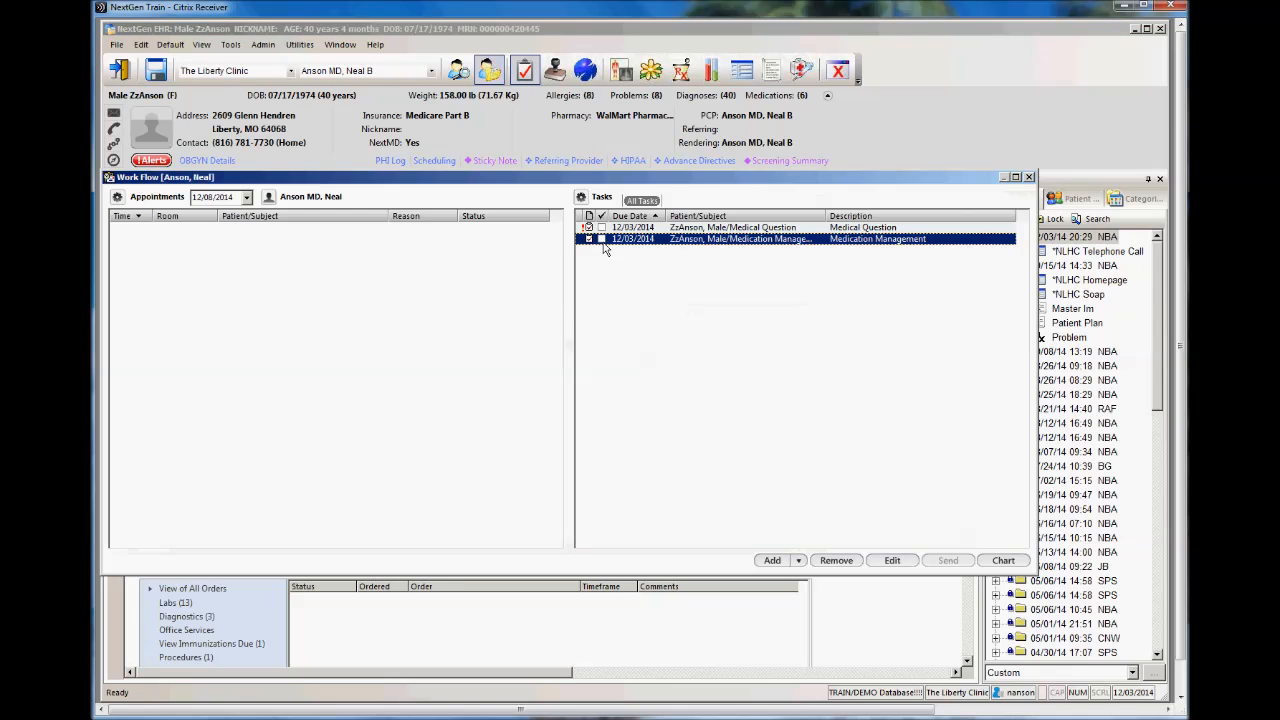
{"action": "left_click", "coordinate": [1028, 178]}
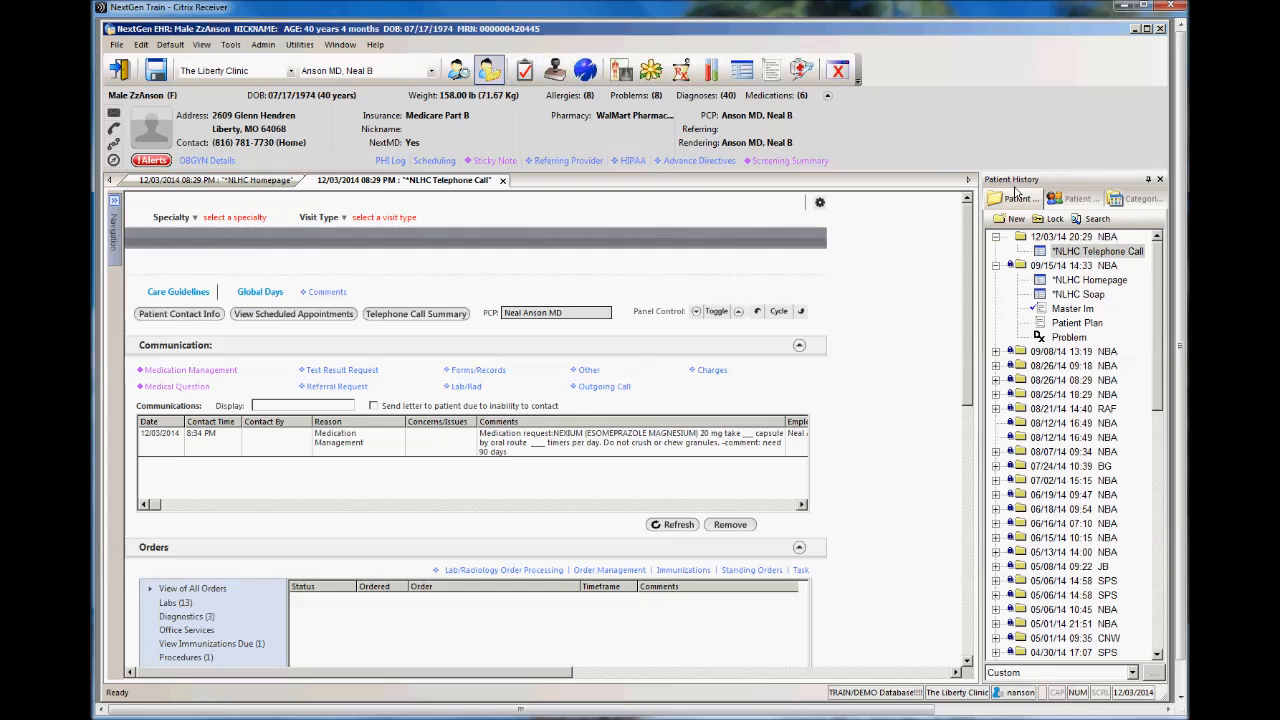
Step: Start an Other communication and review the patient's medications, allergies and chronic problems from it
{"action": "left_click", "coordinate": [590, 371]}
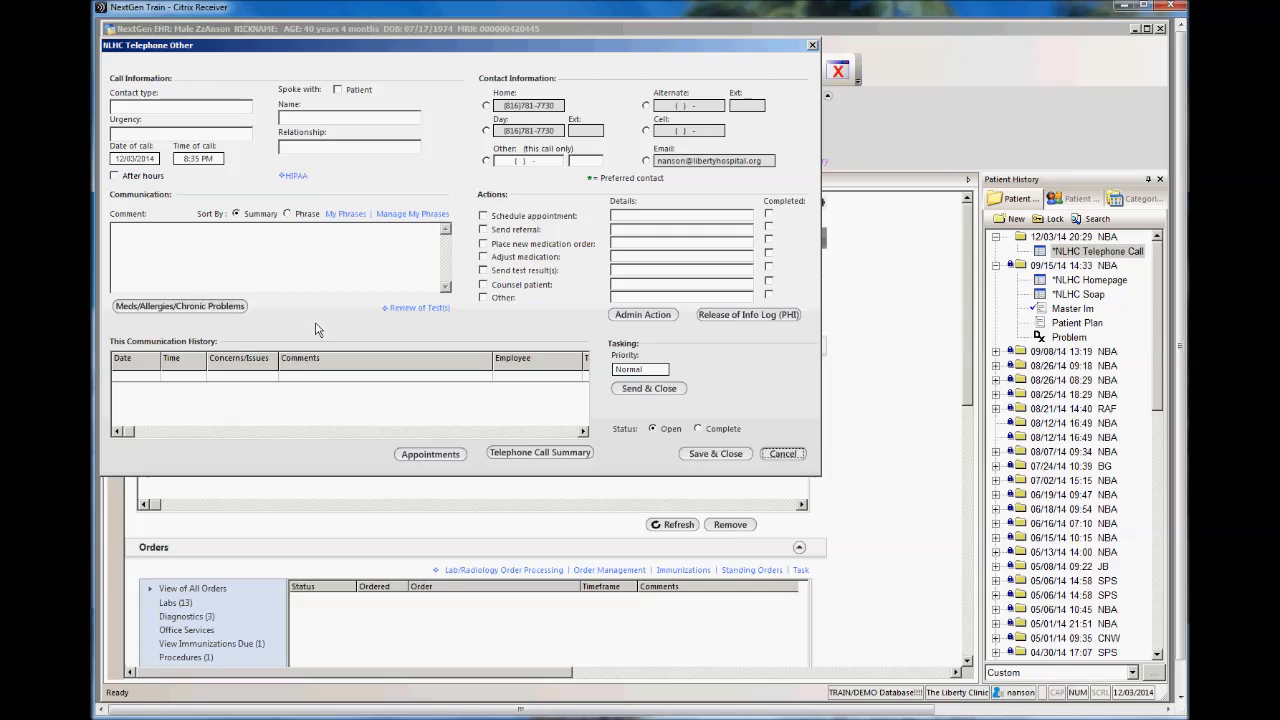
{"action": "left_click", "coordinate": [217, 309]}
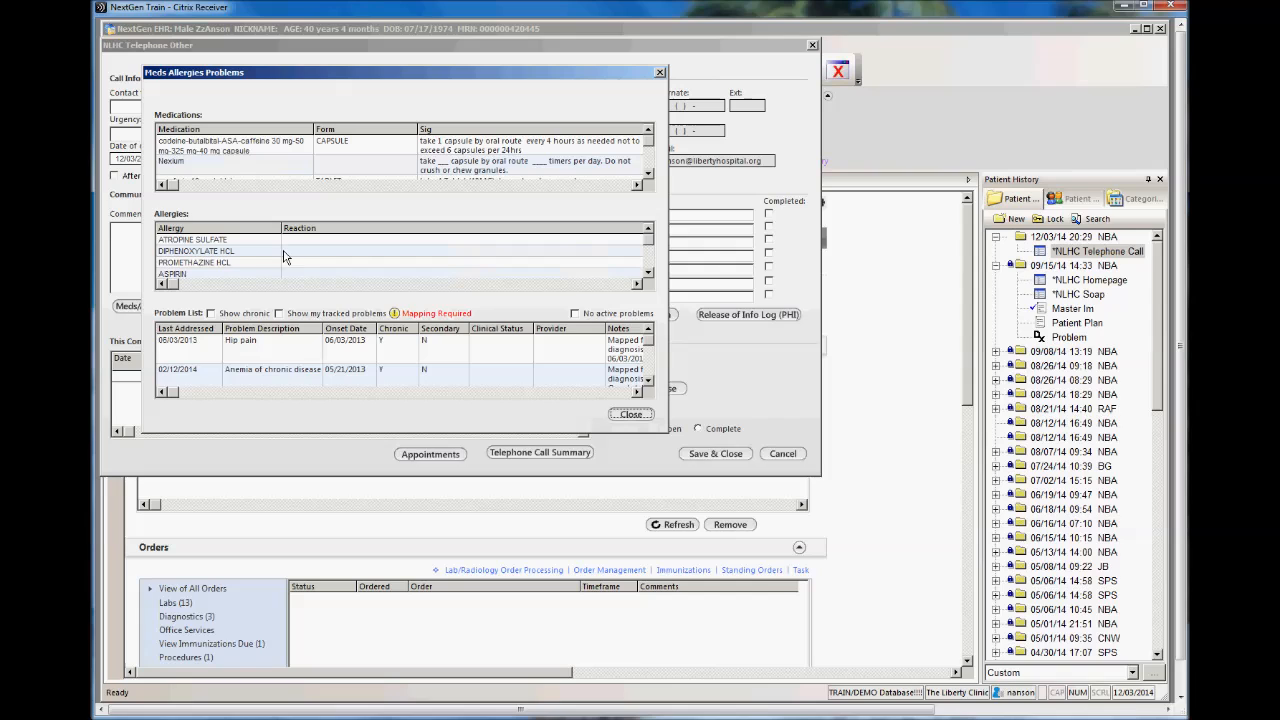
{"action": "left_click", "coordinate": [659, 73]}
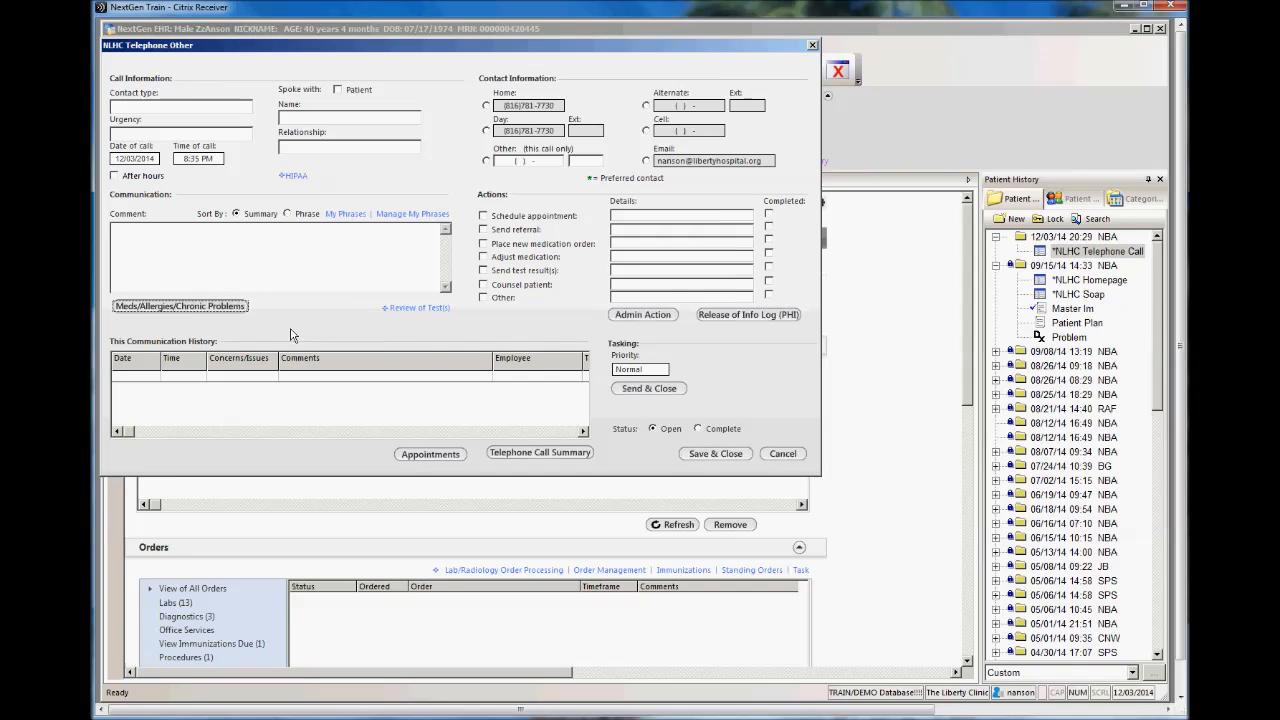
Step: Review the patient's appointments and telephone call summary, and cancel the Other communication
{"action": "left_click", "coordinate": [430, 455]}
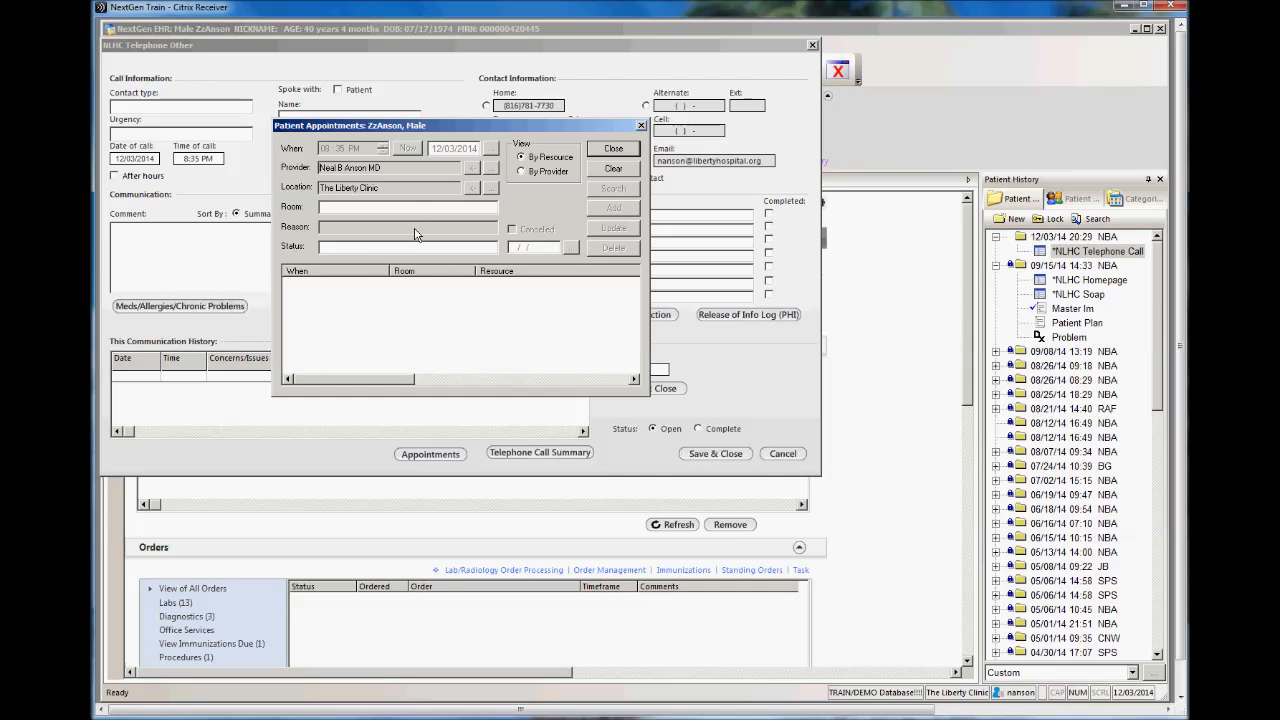
{"action": "left_click", "coordinate": [620, 148]}
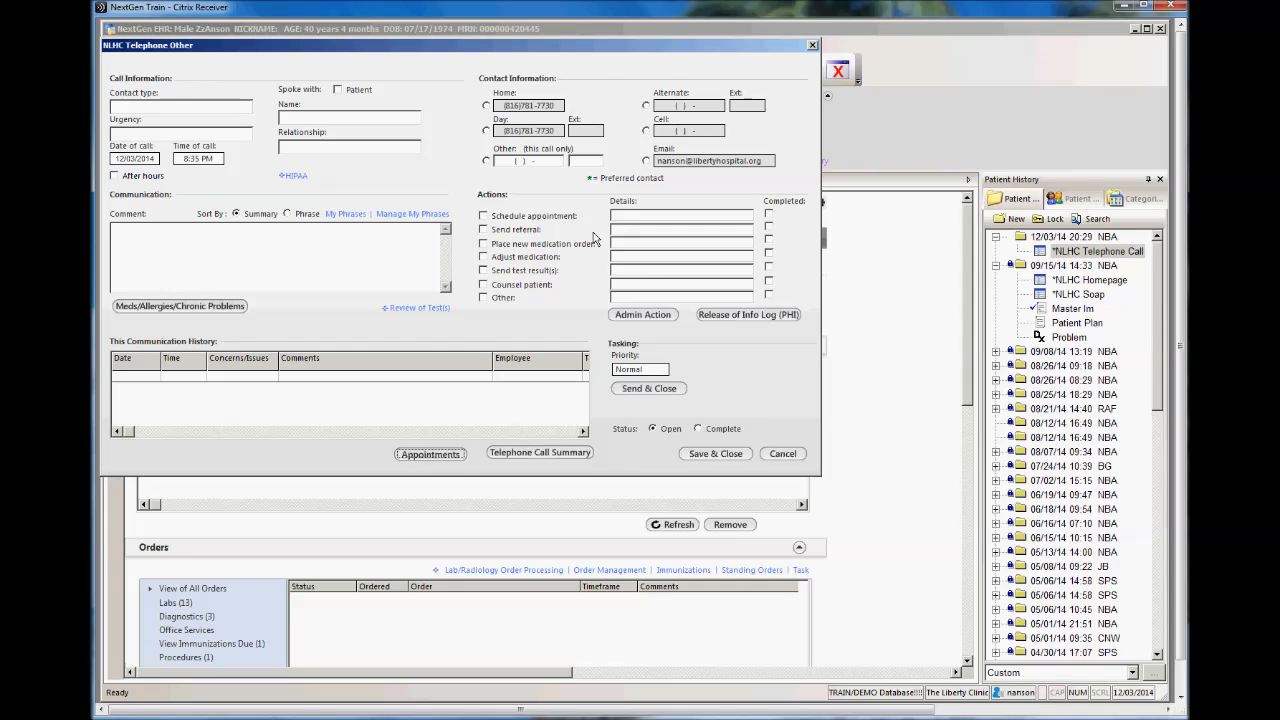
{"action": "left_click", "coordinate": [565, 455]}
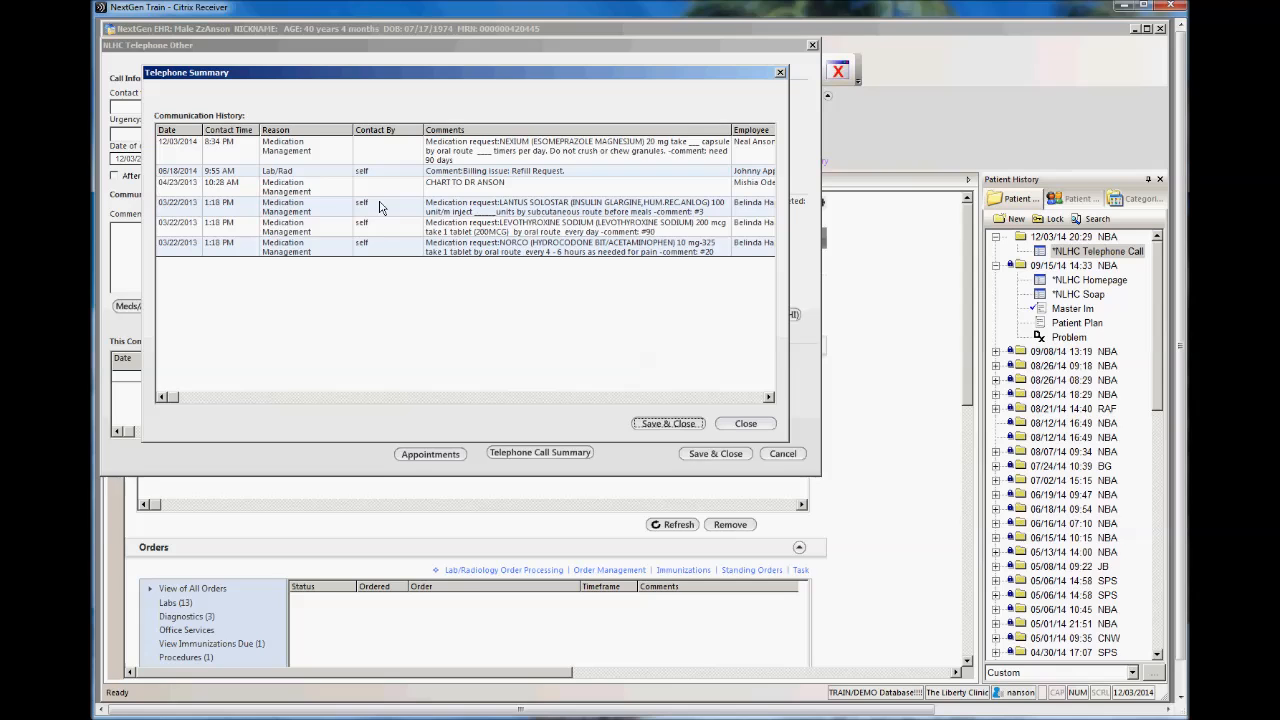
{"action": "left_click", "coordinate": [745, 424]}
{"action": "left_click", "coordinate": [785, 455]}
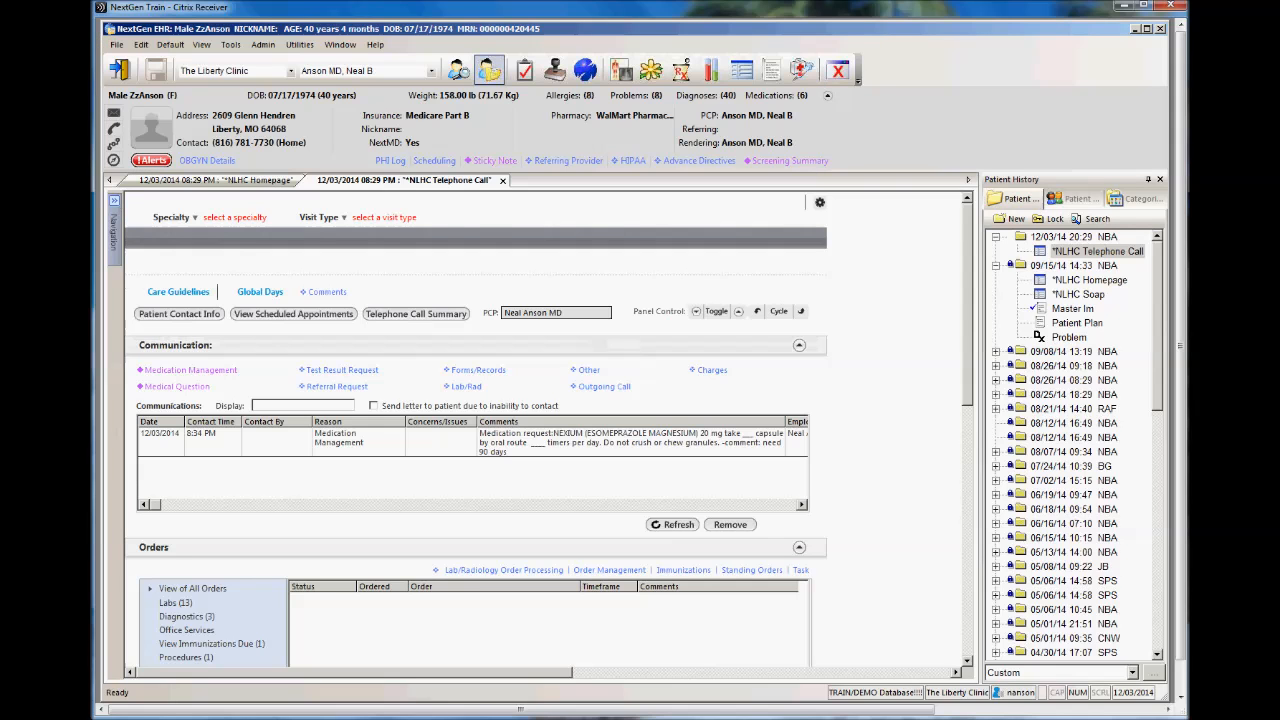
Step: Close the NLHC Telephone Call and NLHC Homepage templates, saving the changes to the homepage
{"action": "left_click", "coordinate": [503, 181]}
{"action": "left_click", "coordinate": [309, 180]}
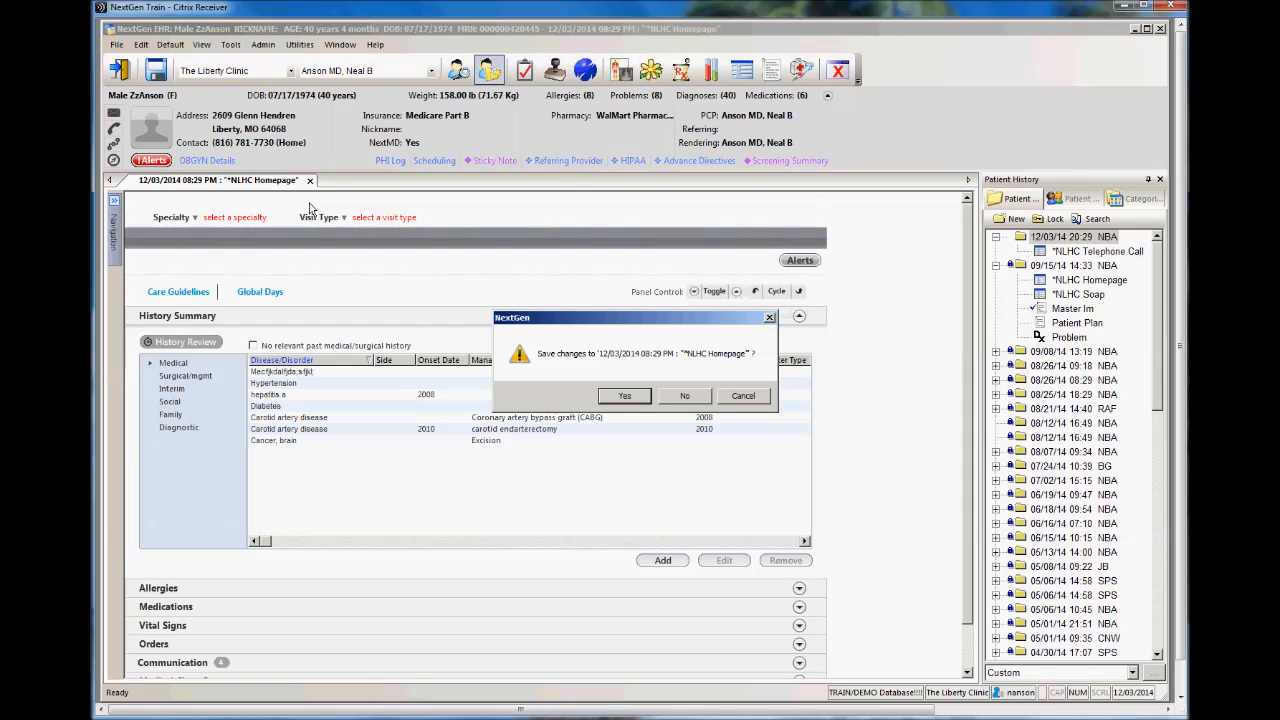
{"action": "left_click", "coordinate": [625, 396]}
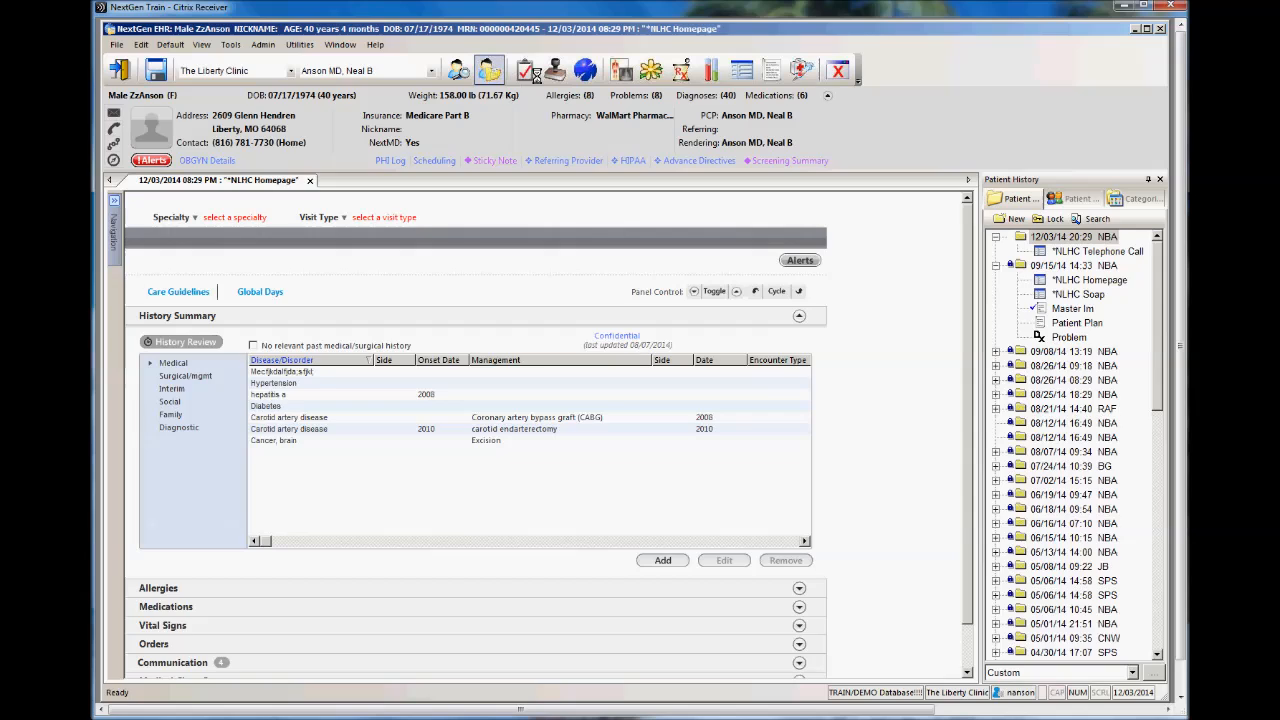
Step: Mark the Medical Question task complete in the work flow list and close the list
{"action": "left_click", "coordinate": [520, 72]}
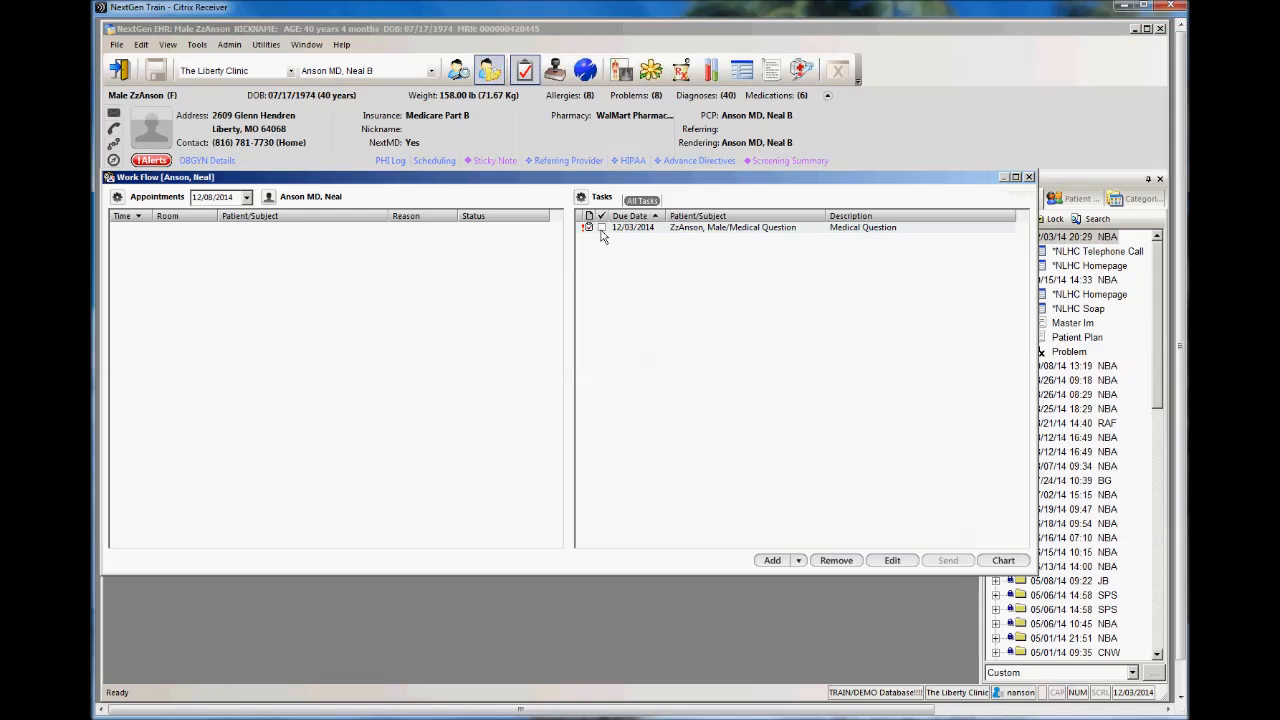
{"action": "left_click", "coordinate": [602, 230]}
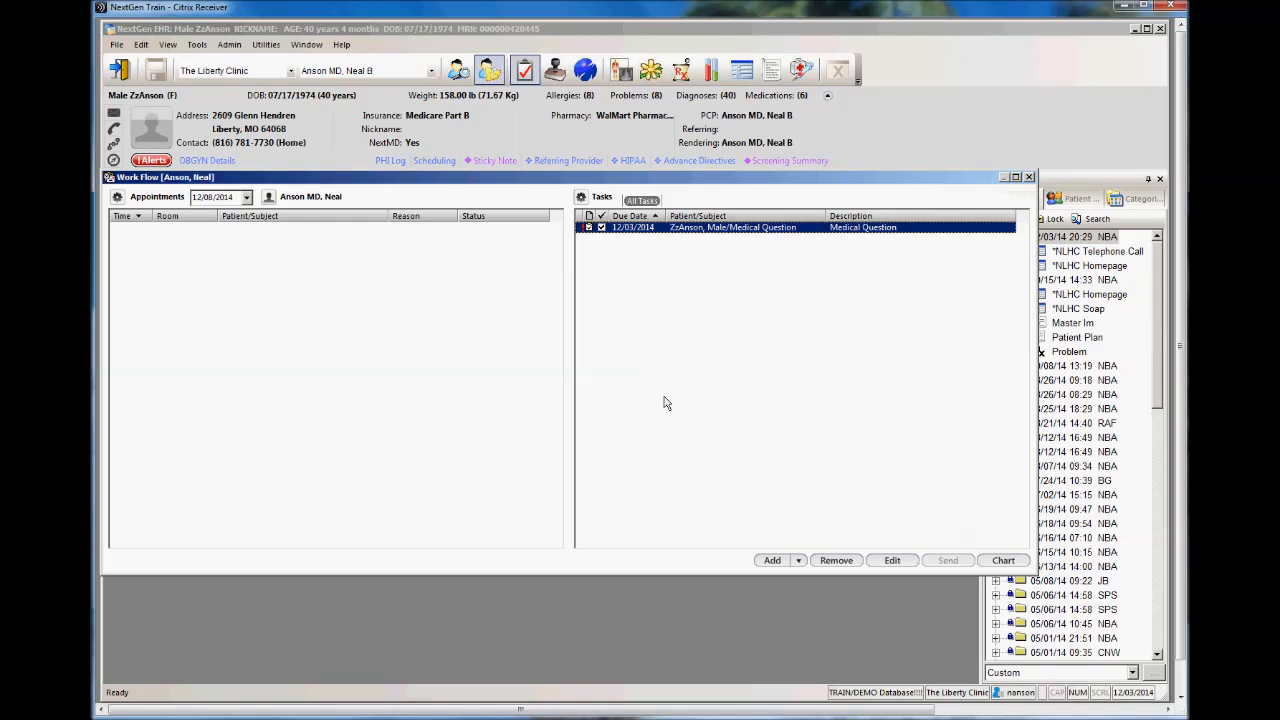
{"action": "left_click", "coordinate": [1028, 178]}
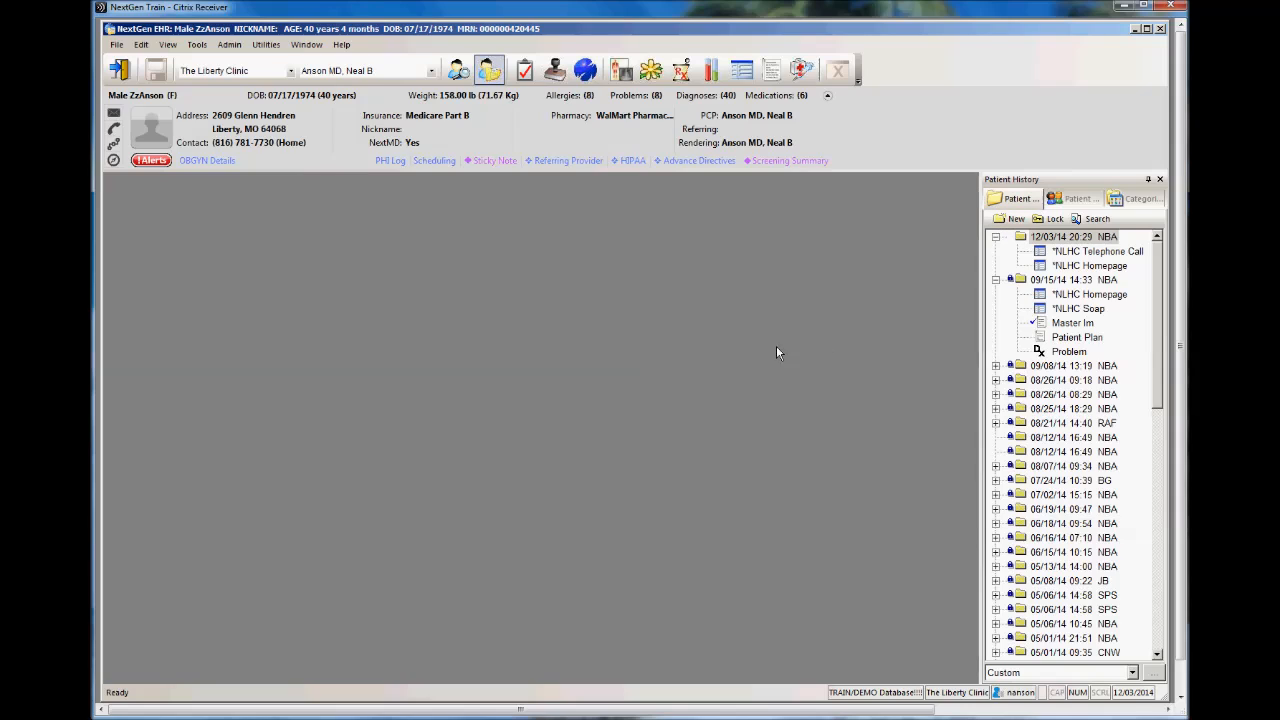